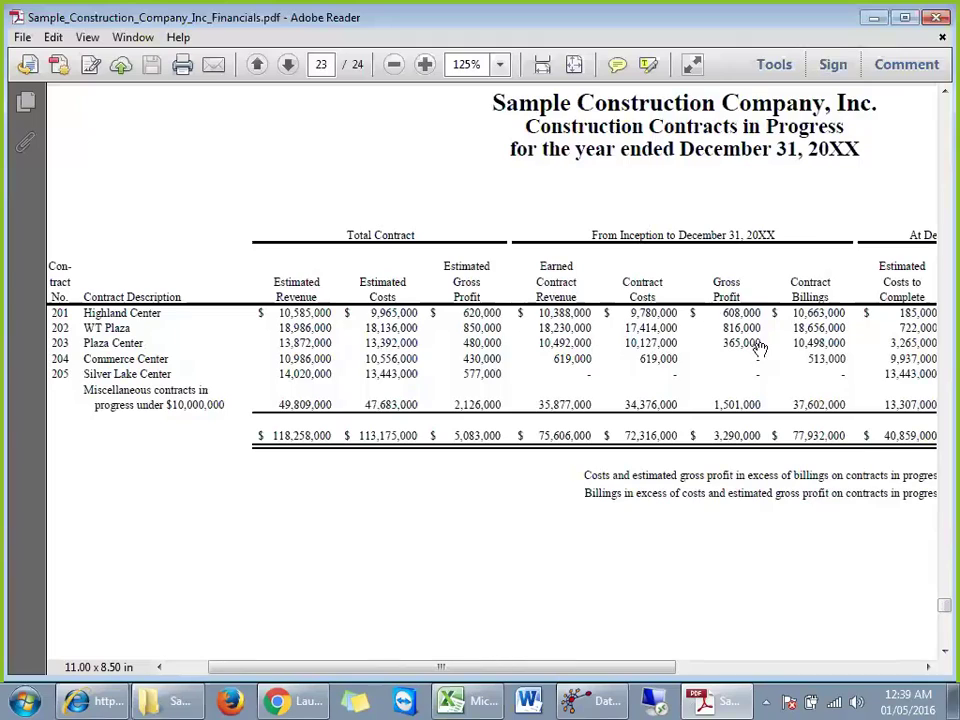
# - Review the remaining columns of the PDF's Construction Contracts in Progress schedule, and locate Highland Center's row in the DataTracks Source Data sheet
pyautogui.moveTo(714, 341); pyautogui.dragTo(381, 388)
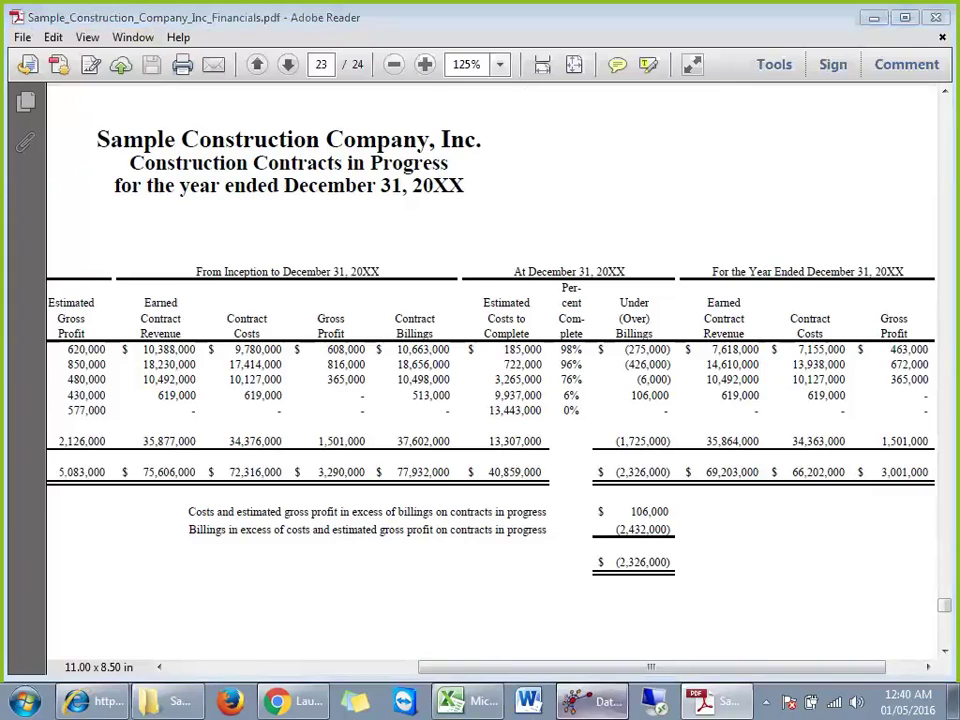
pyautogui.click(596, 701)
pyautogui.scroll(-3, 251, 521)
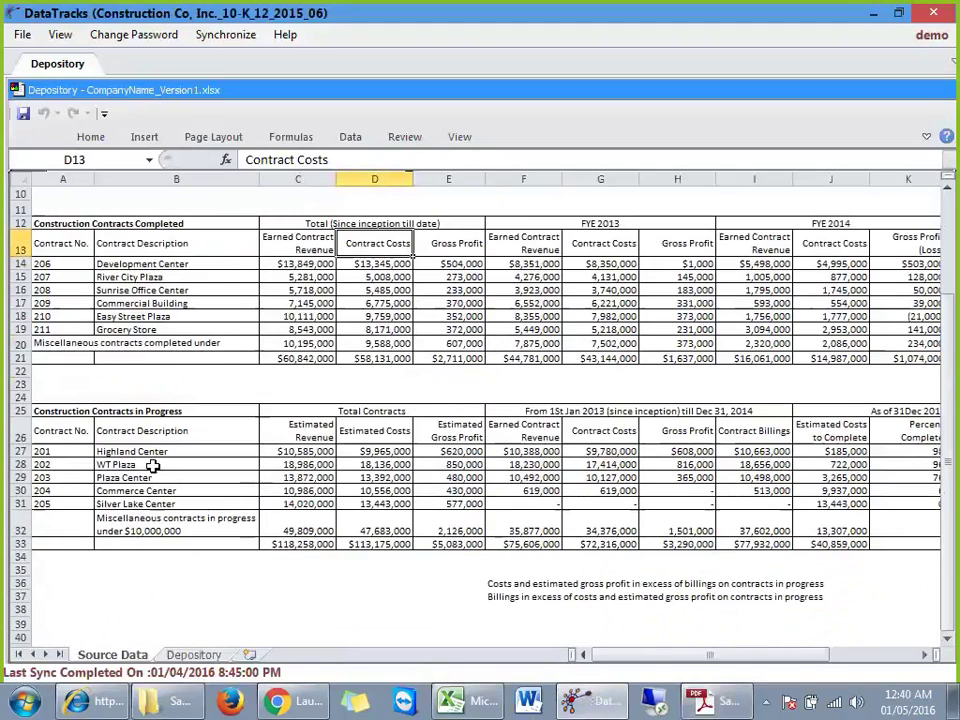
pyautogui.click(306, 452)
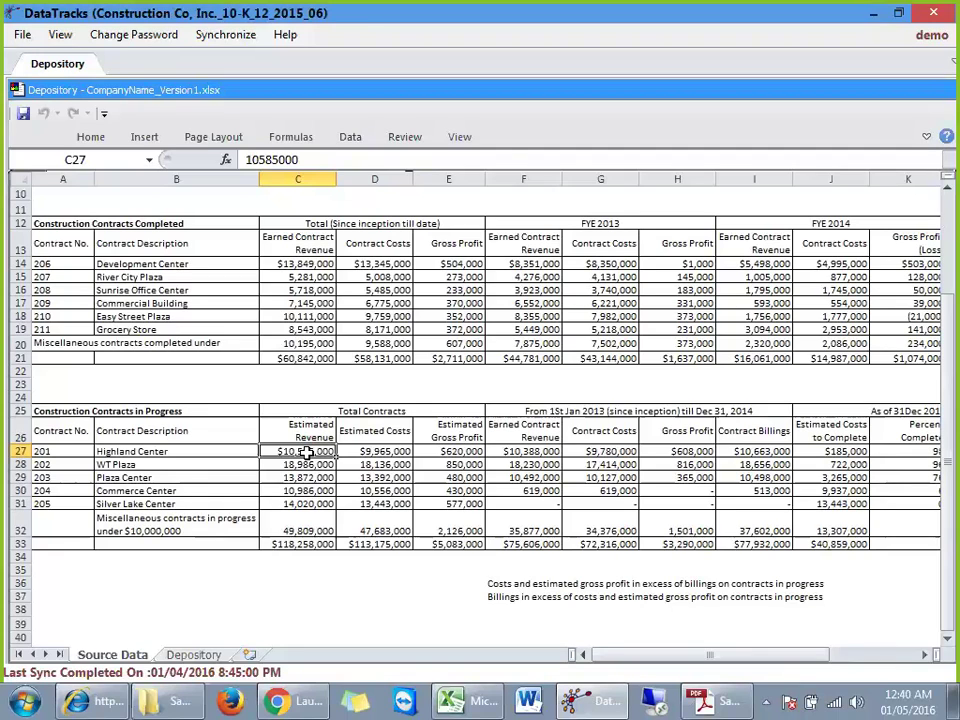
pyautogui.click(192, 452)
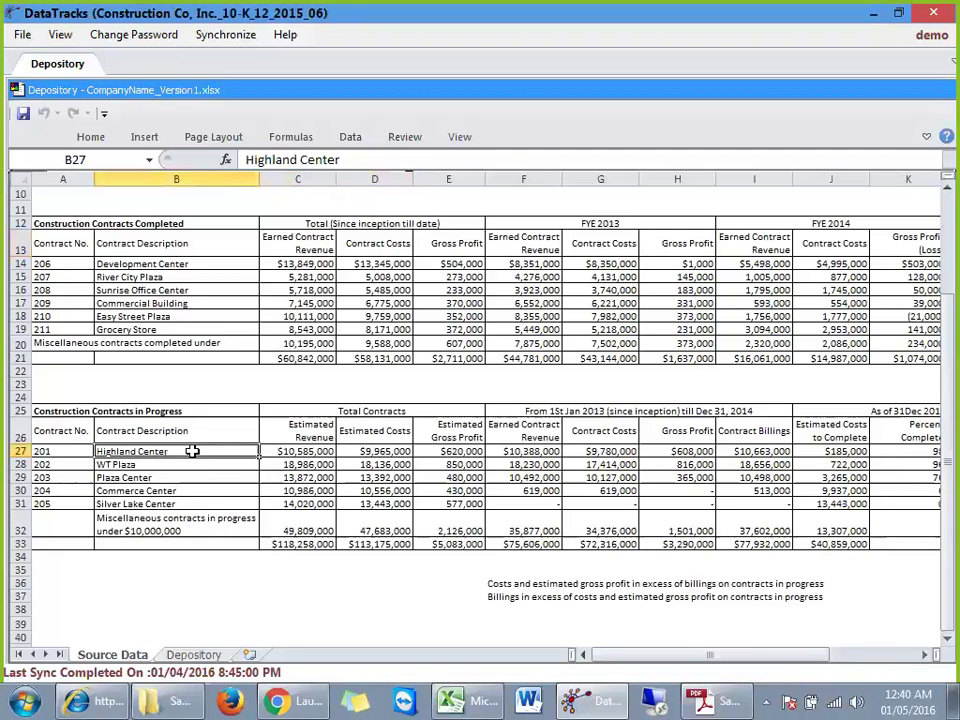
pyautogui.click(305, 451)
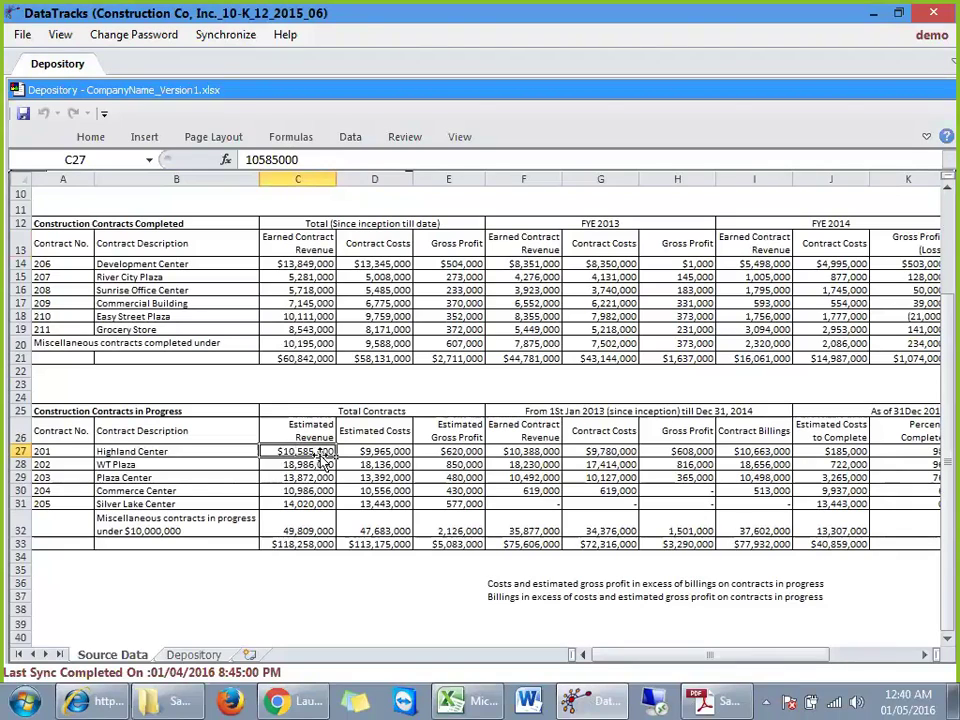
# - Set Highland Center's Estimated Costs to Complete in cell J27 of the Source Data sheet to 195000
pyautogui.click(800, 452)
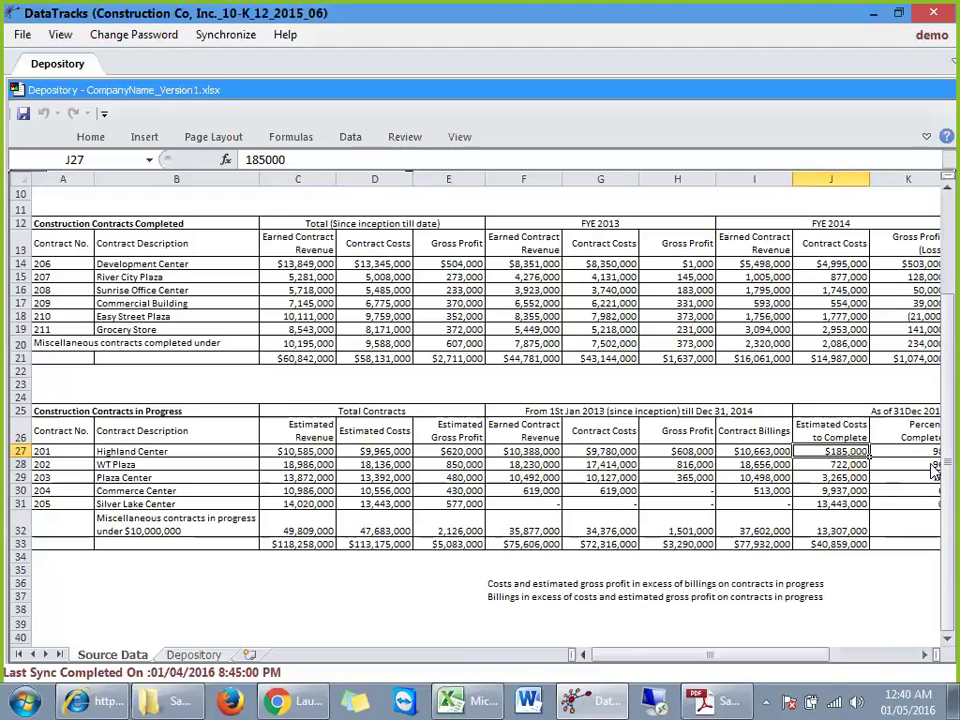
pyautogui.doubleClick(840, 451)
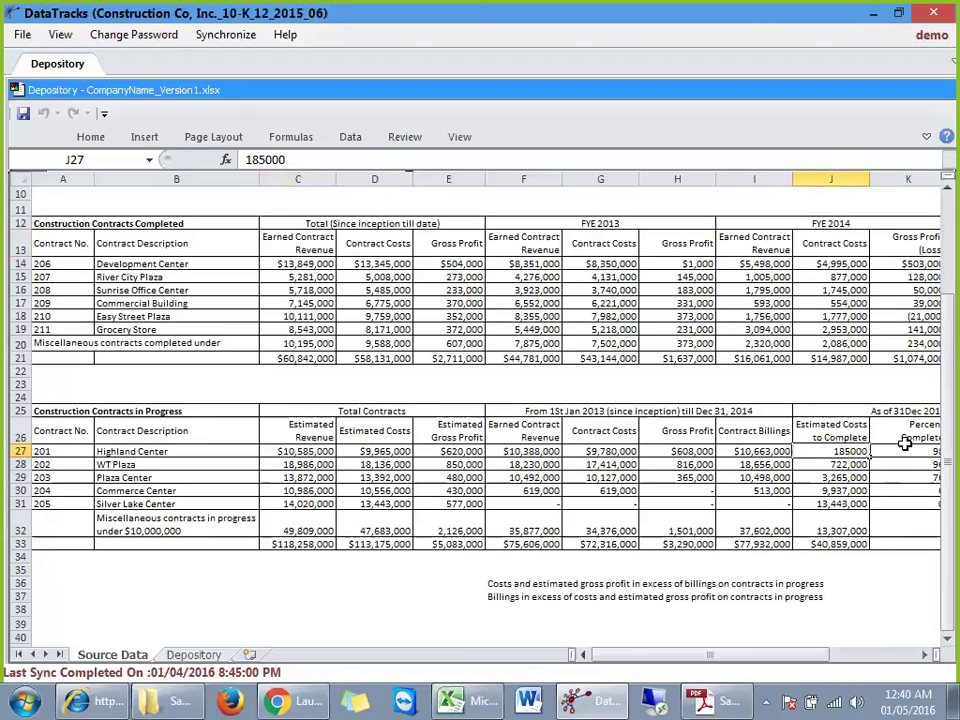
pyautogui.press('BackSpace')
pyautogui.write('9')
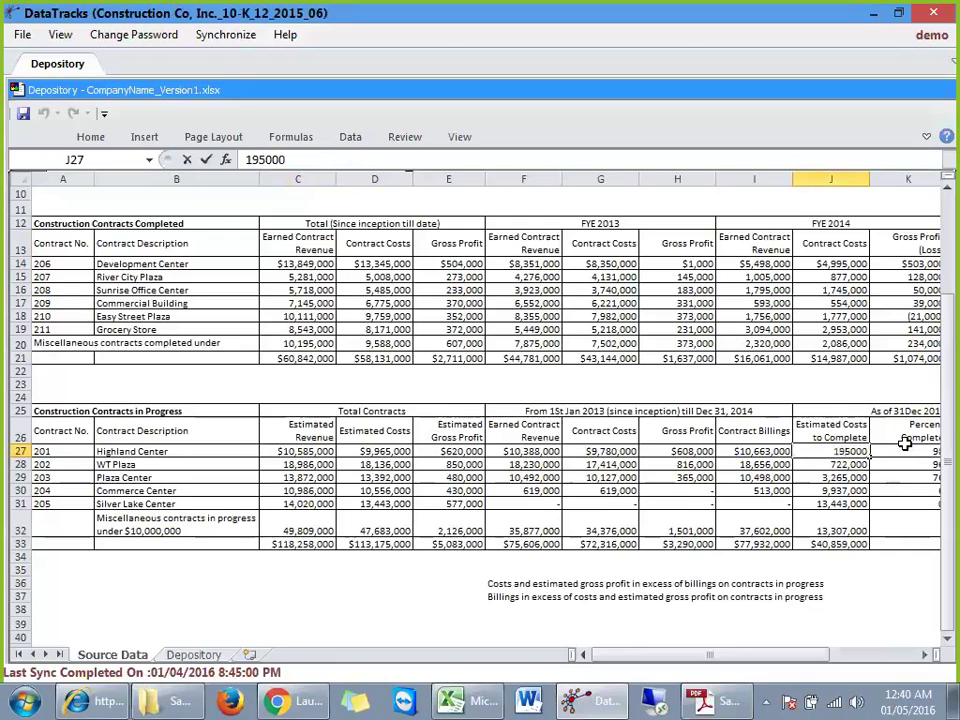
pyautogui.press('Return')
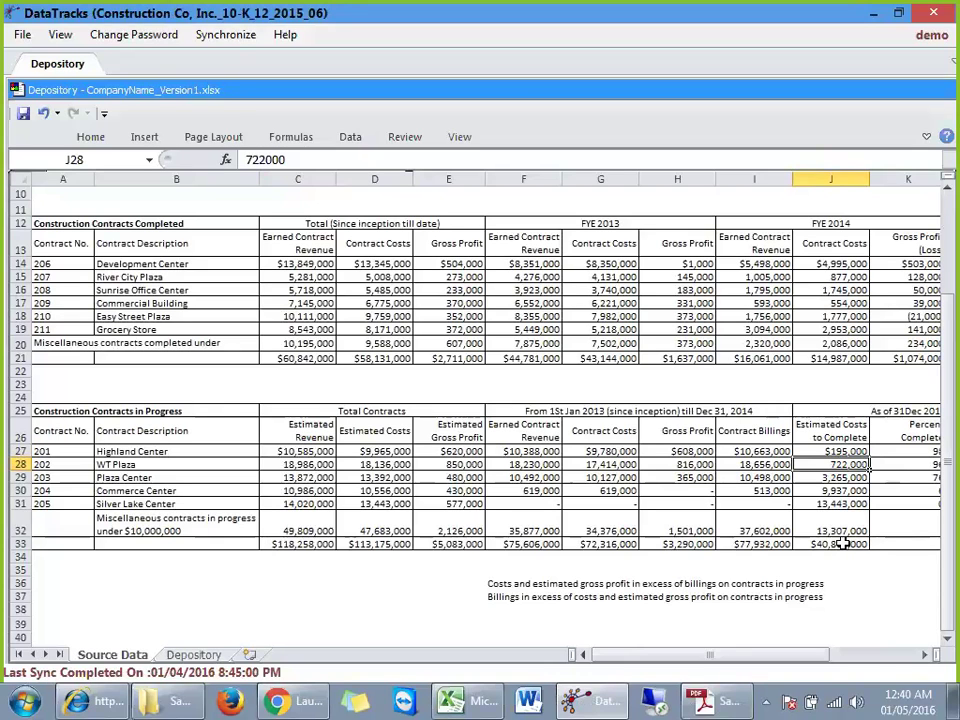
# - Switch to DataTracks in the browser and leave the Earnings From Construction Contracts tagging and mapping screens
pyautogui.scroll(3, 843, 543)
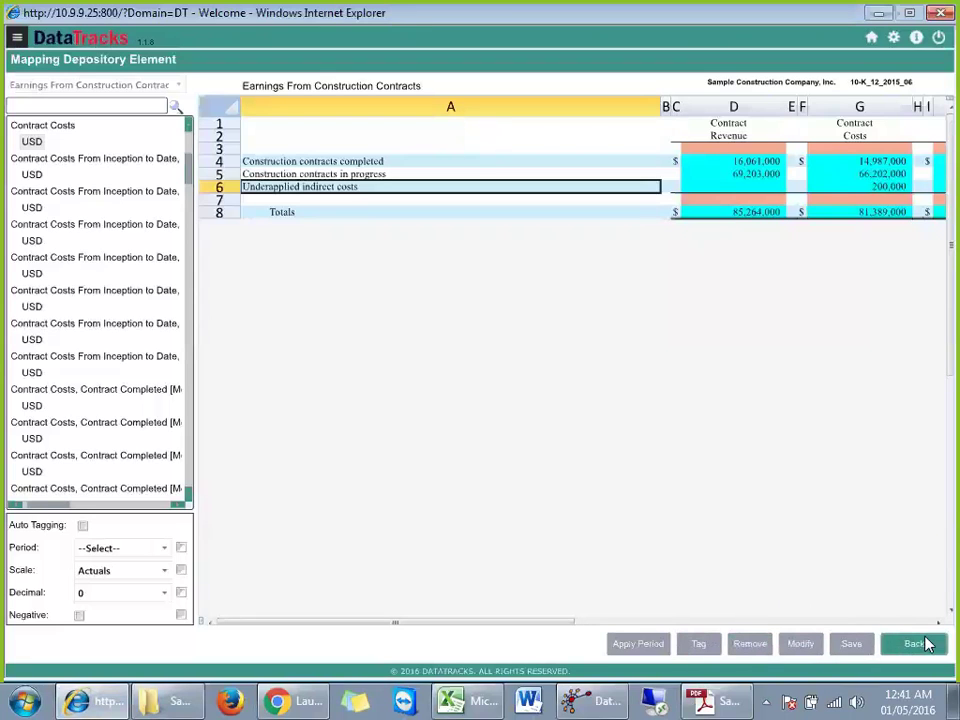
pyautogui.click(915, 644)
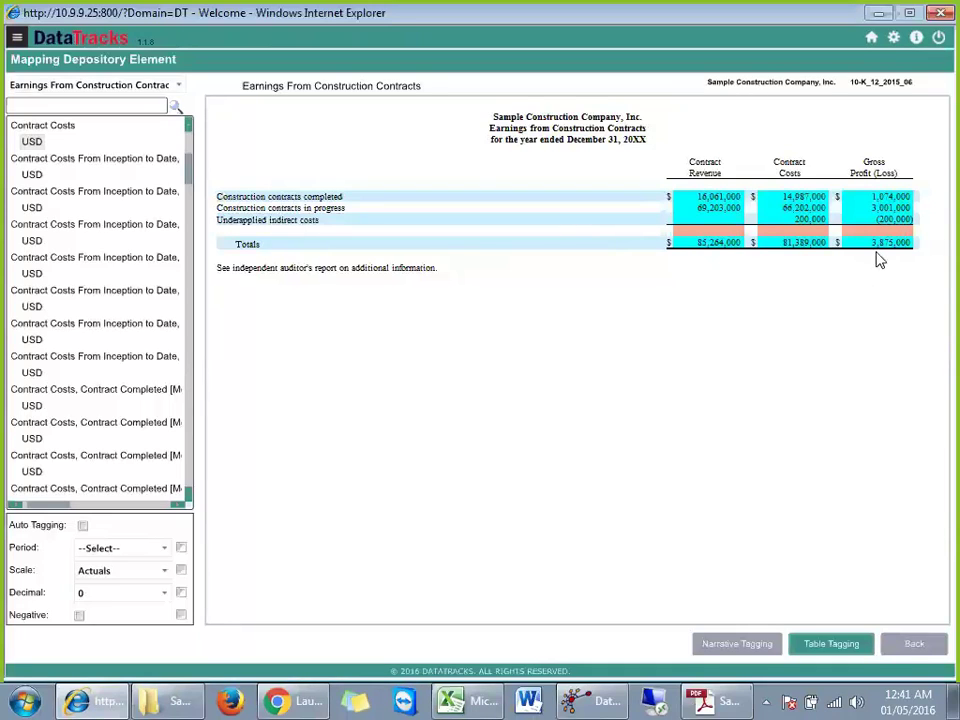
pyautogui.click(851, 654)
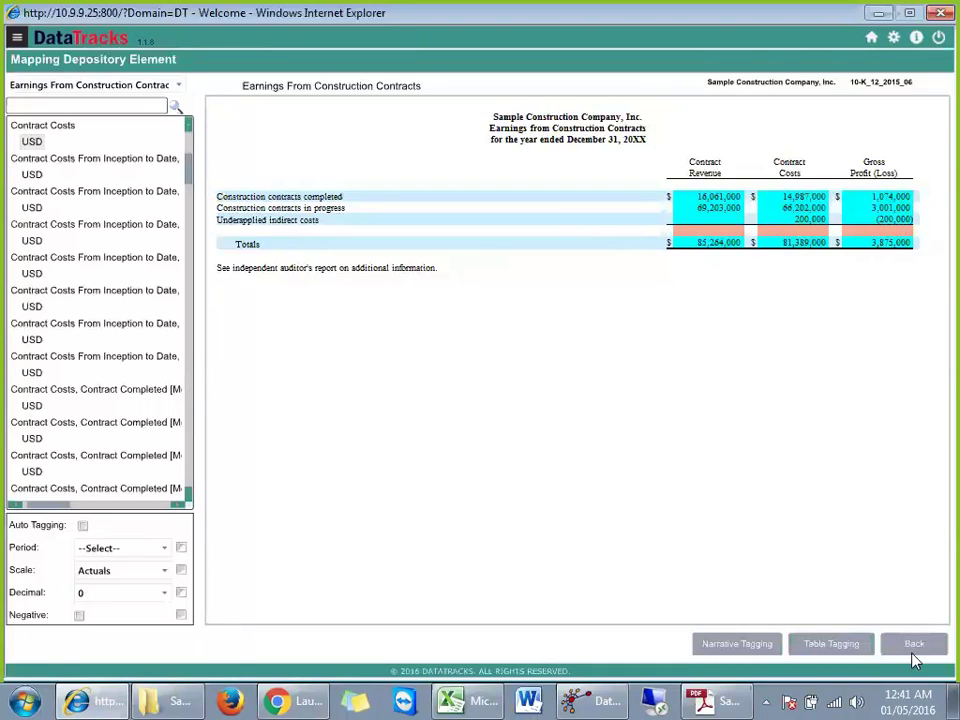
pyautogui.click(914, 645)
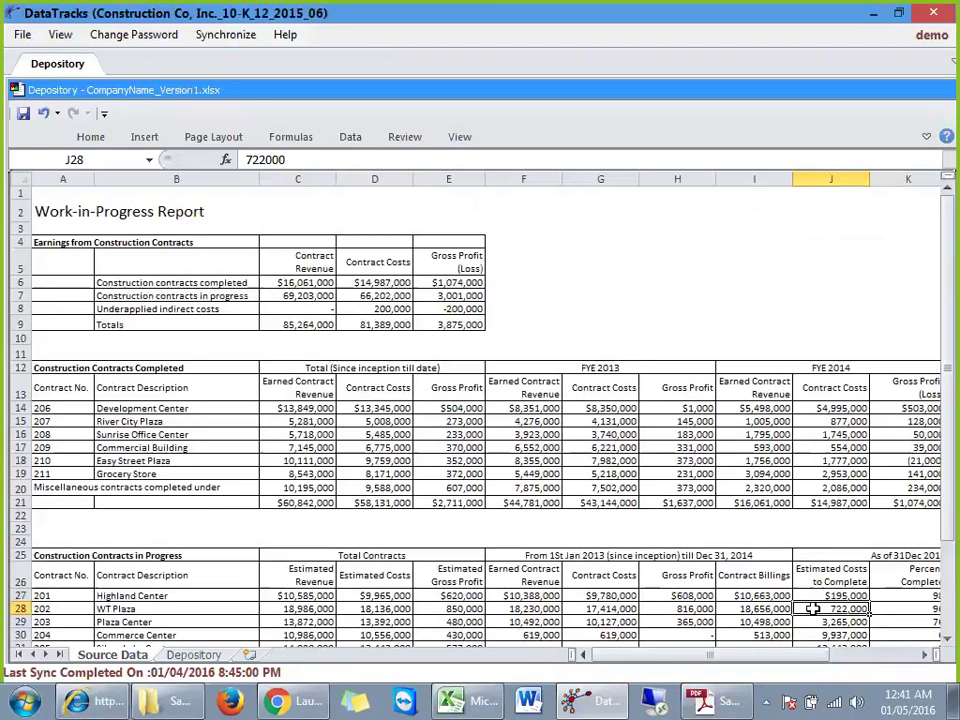
# - Return to the DataTracks desktop application, save the depository workbook with the changed cell J27, and synchronize it
pyautogui.scroll(-1, 836, 529)
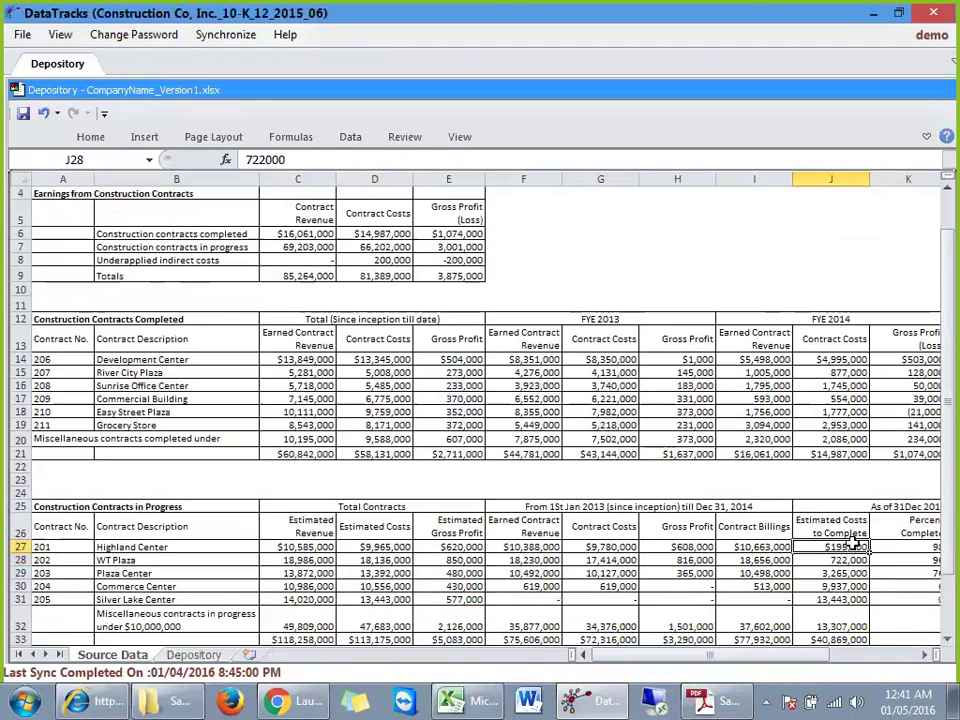
pyautogui.press('Up')
pyautogui.scroll(-1, 852, 585)
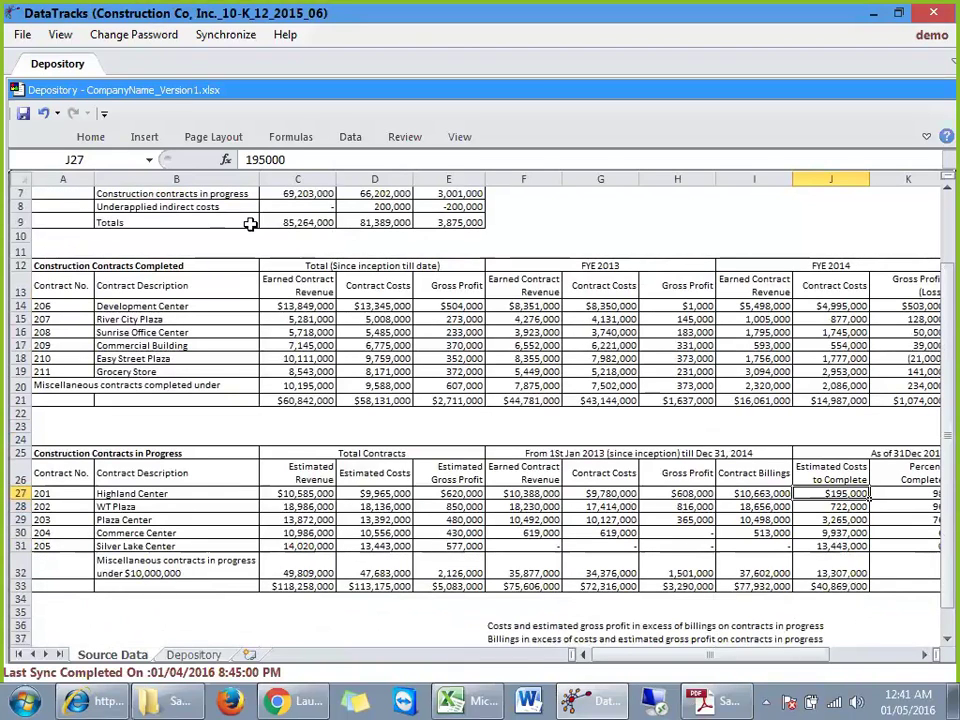
pyautogui.click(22, 36)
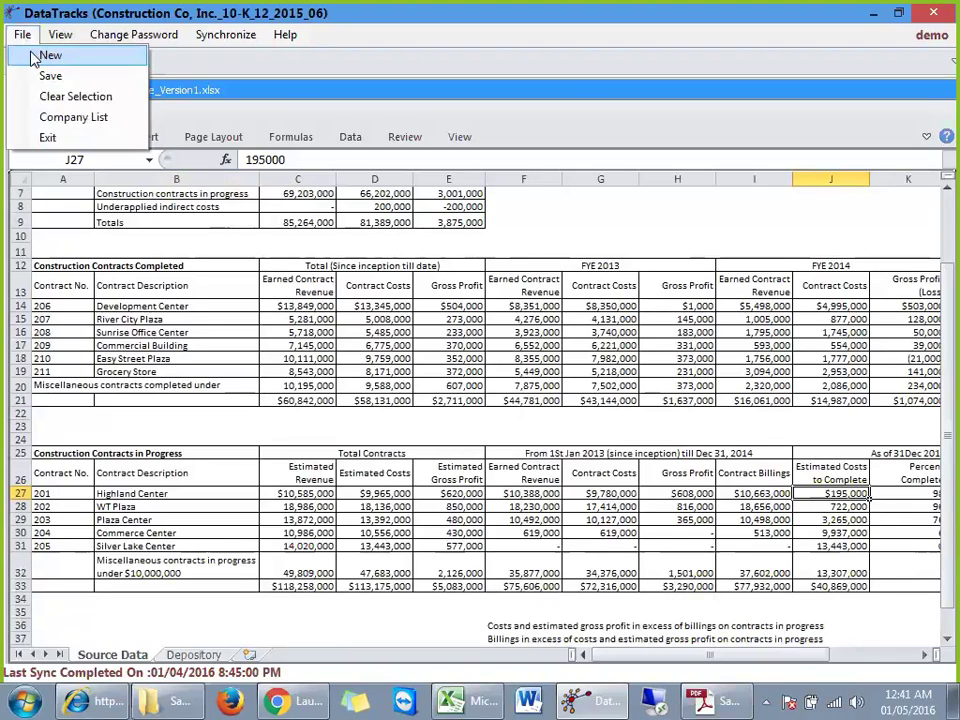
pyautogui.click(56, 77)
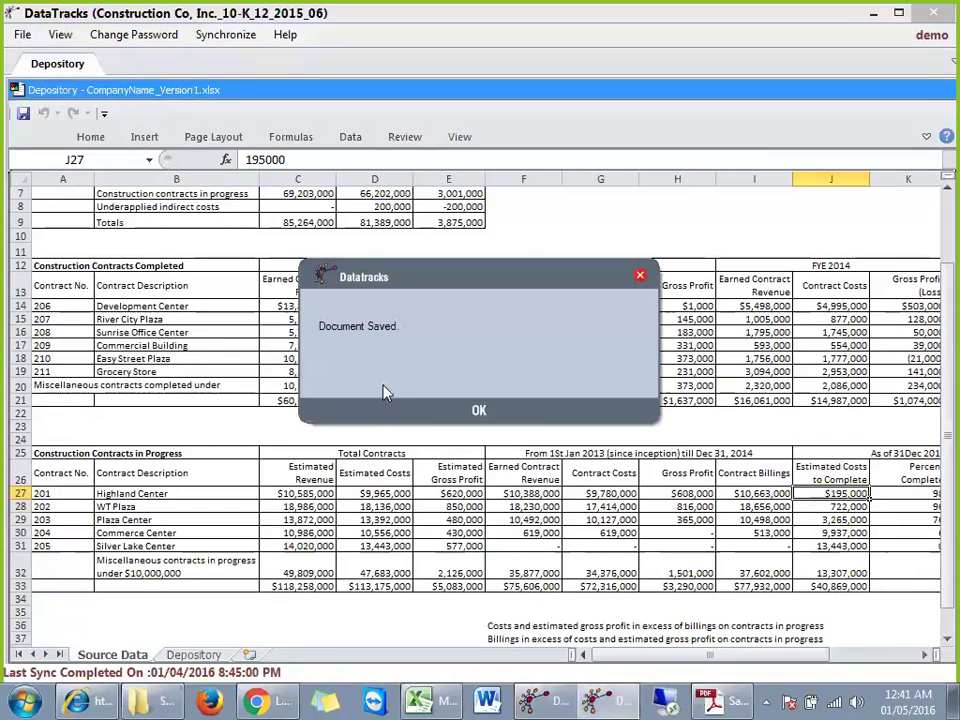
pyautogui.click(430, 415)
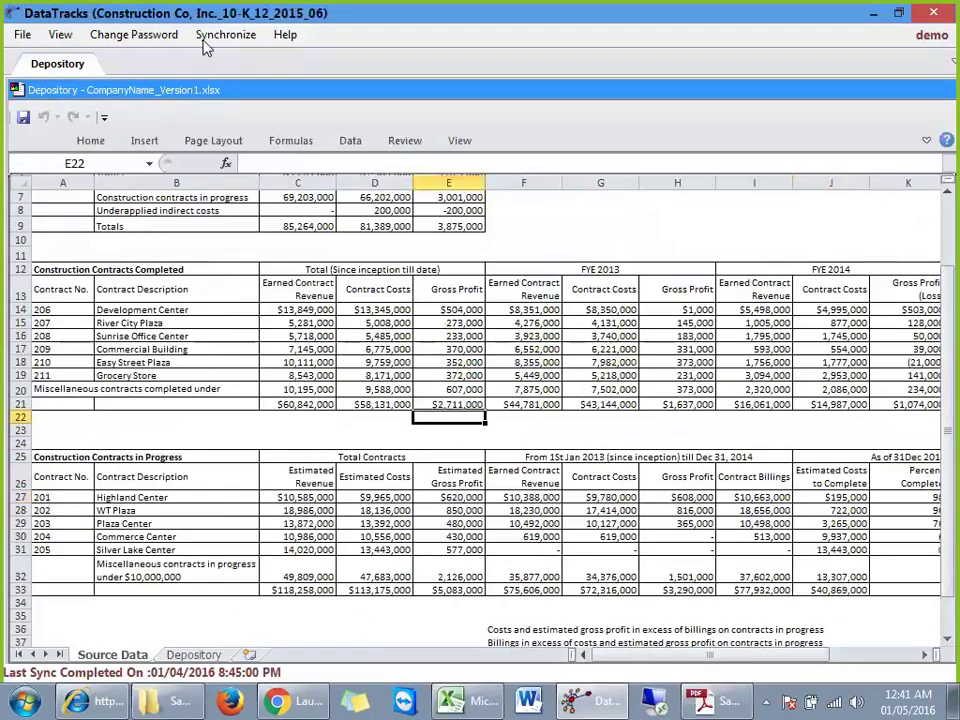
pyautogui.click(225, 38)
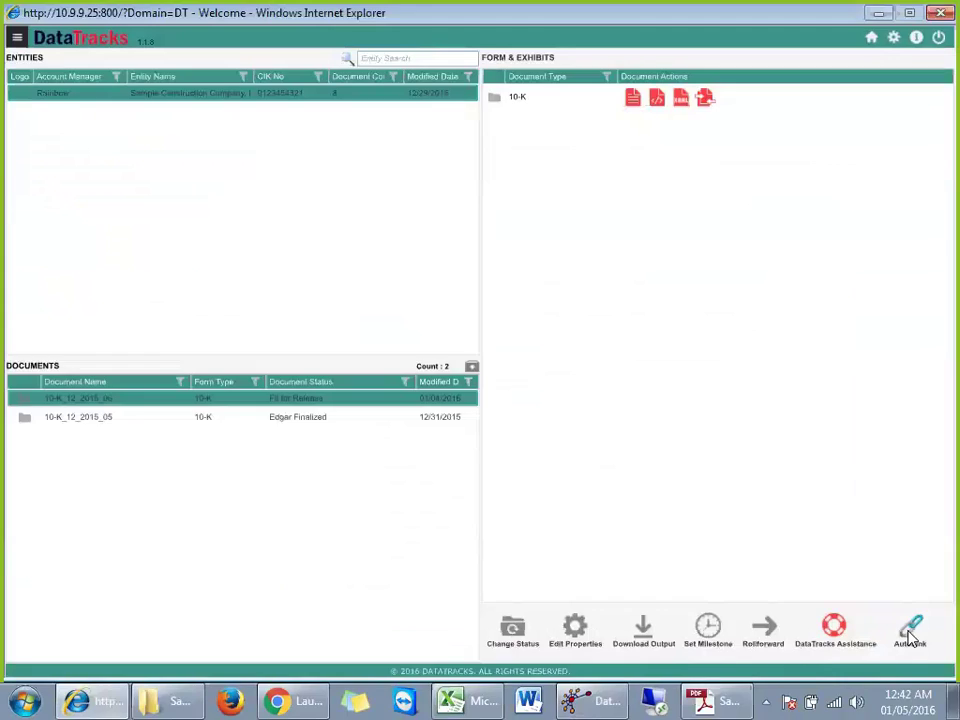
# - Open Auto Link for document 10-K_12_2015_06 in the browser and load the Construction Contracts In Progress section
pyautogui.click(910, 632)
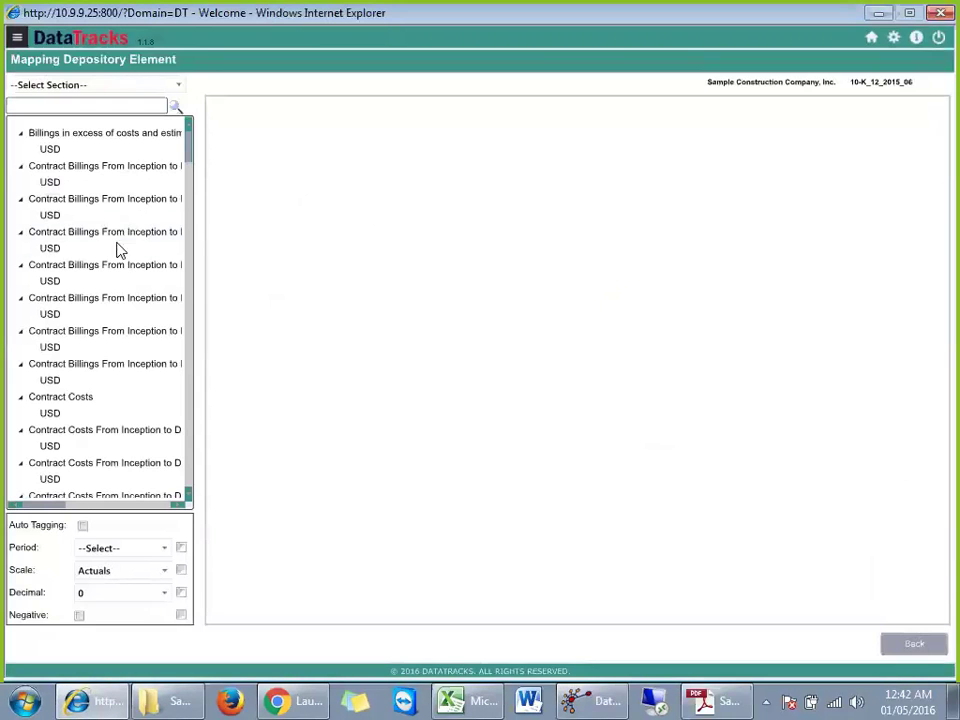
pyautogui.click(183, 84)
pyautogui.scroll(1, 176, 96)
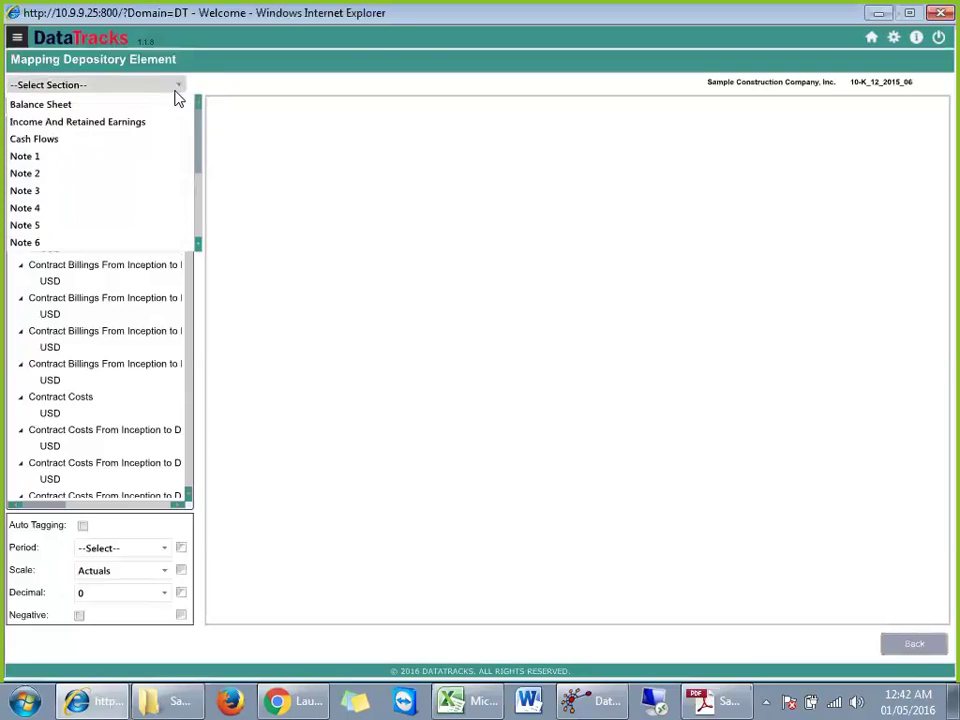
pyautogui.scroll(-2, 146, 184)
pyautogui.scroll(-1, 114, 213)
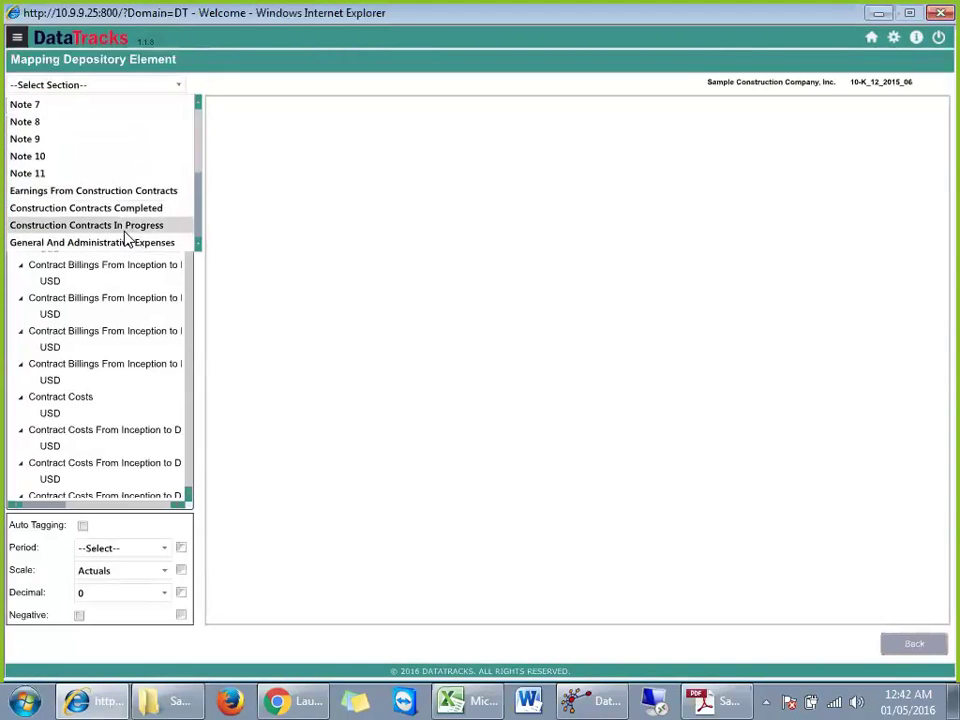
pyautogui.click(131, 228)
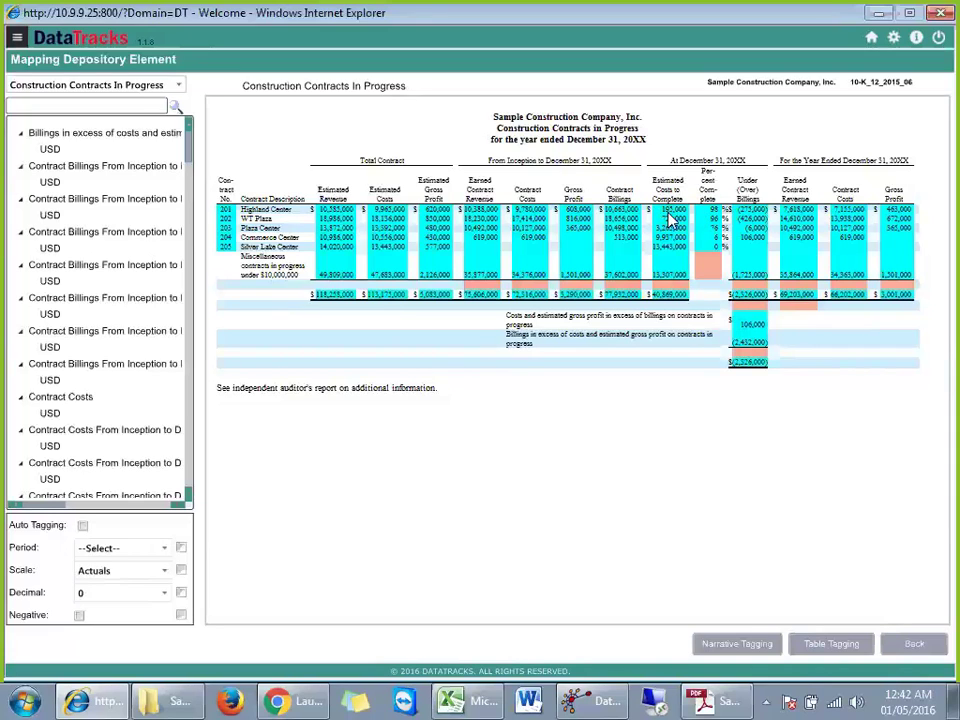
# - Examine the section's Estimated Costs to Complete values in the table tagging view, and return to the document list
pyautogui.scroll(2, 730, 350)
pyautogui.moveTo(797, 602); pyautogui.dragTo(880, 615)
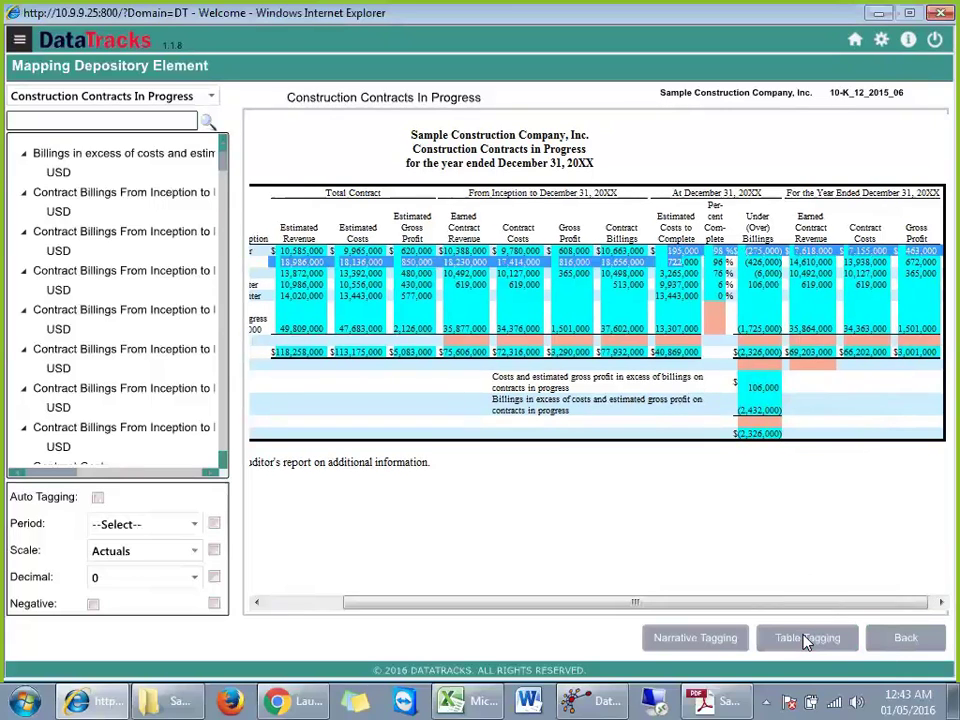
pyautogui.click(788, 637)
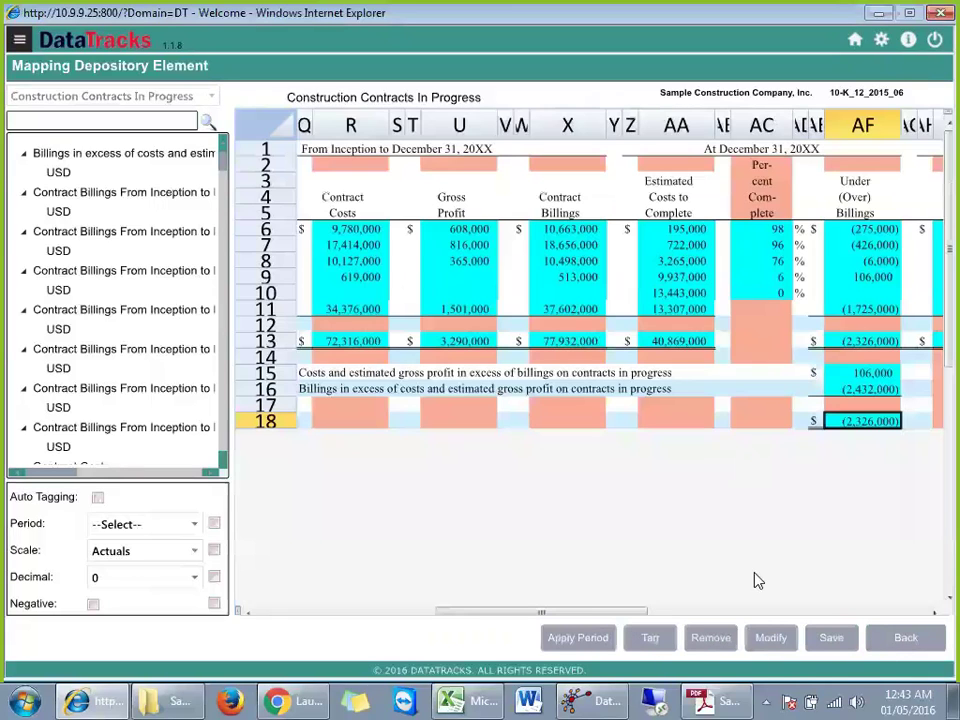
pyautogui.moveTo(621, 612); pyautogui.dragTo(677, 628)
pyautogui.moveTo(489, 229)
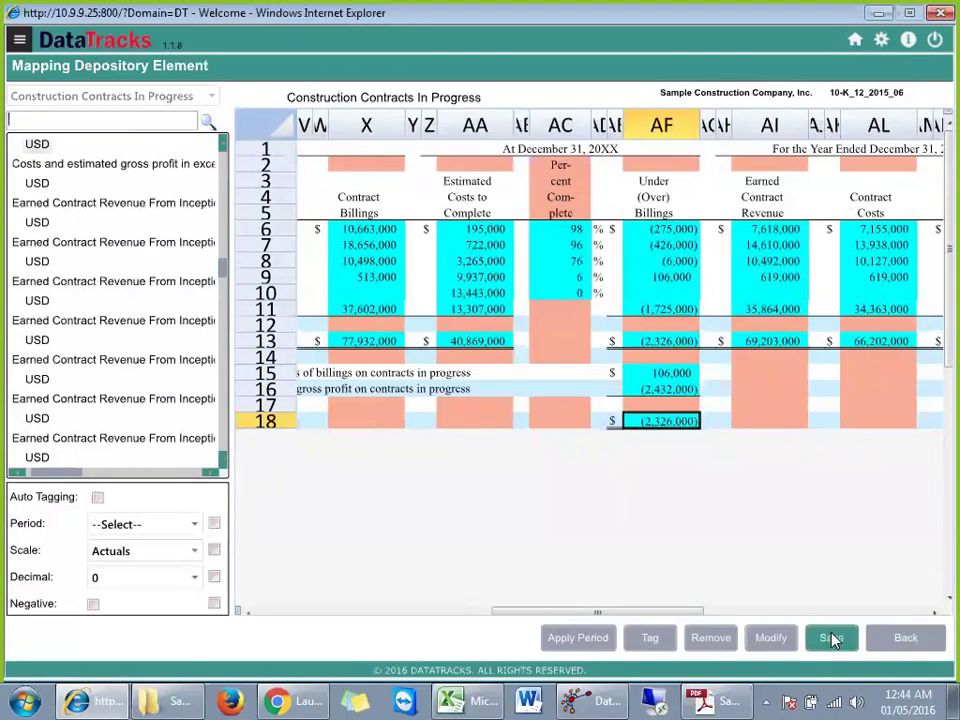
pyautogui.click(916, 651)
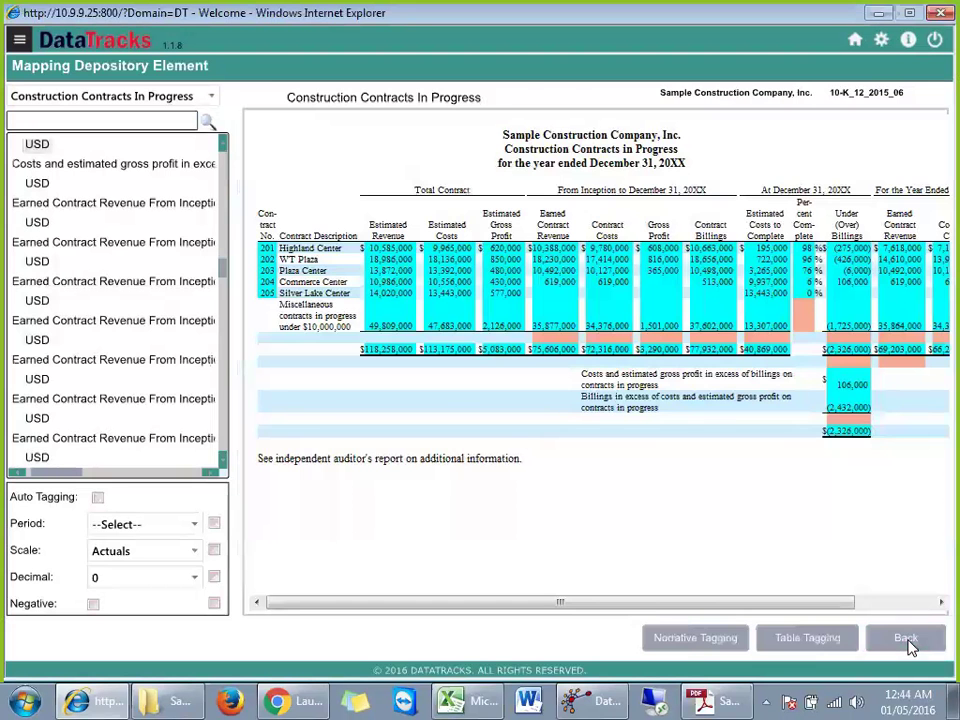
pyautogui.click(908, 647)
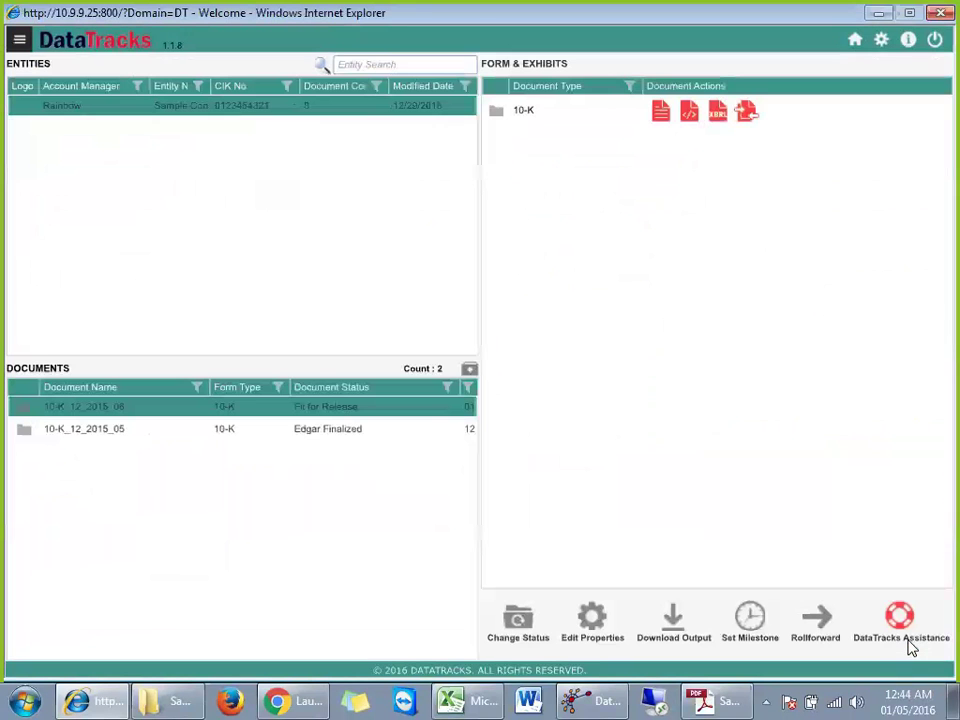
# - Generate the SEC / Reviewer's Guide output for 10-K_12_2015_06, continuing despite untagged sections, and open the Reviewer's Guide
pyautogui.click(675, 628)
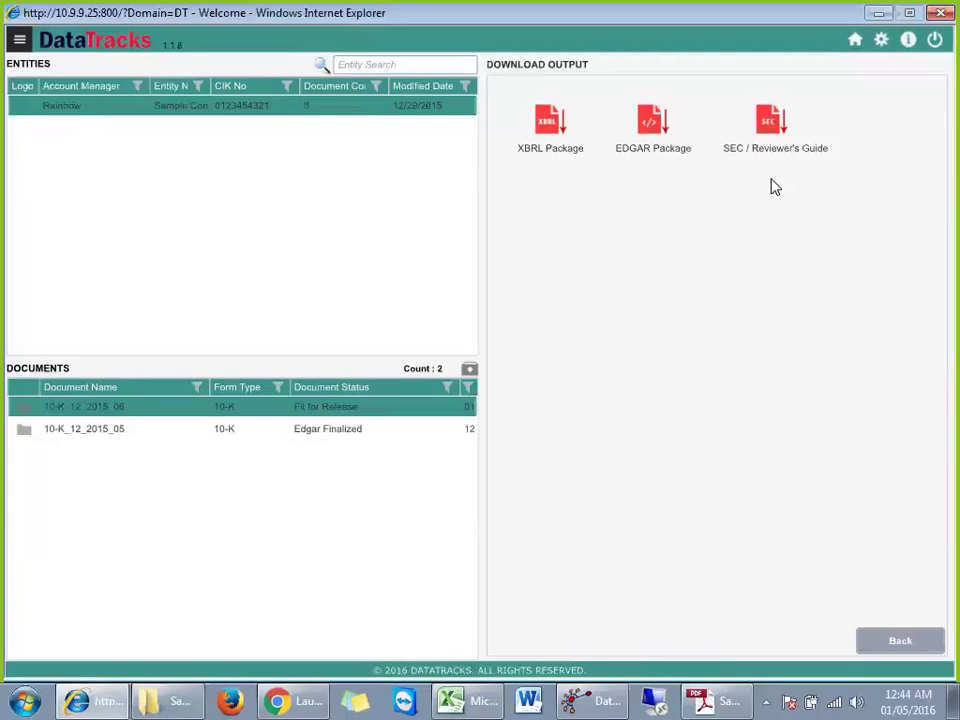
pyautogui.click(773, 128)
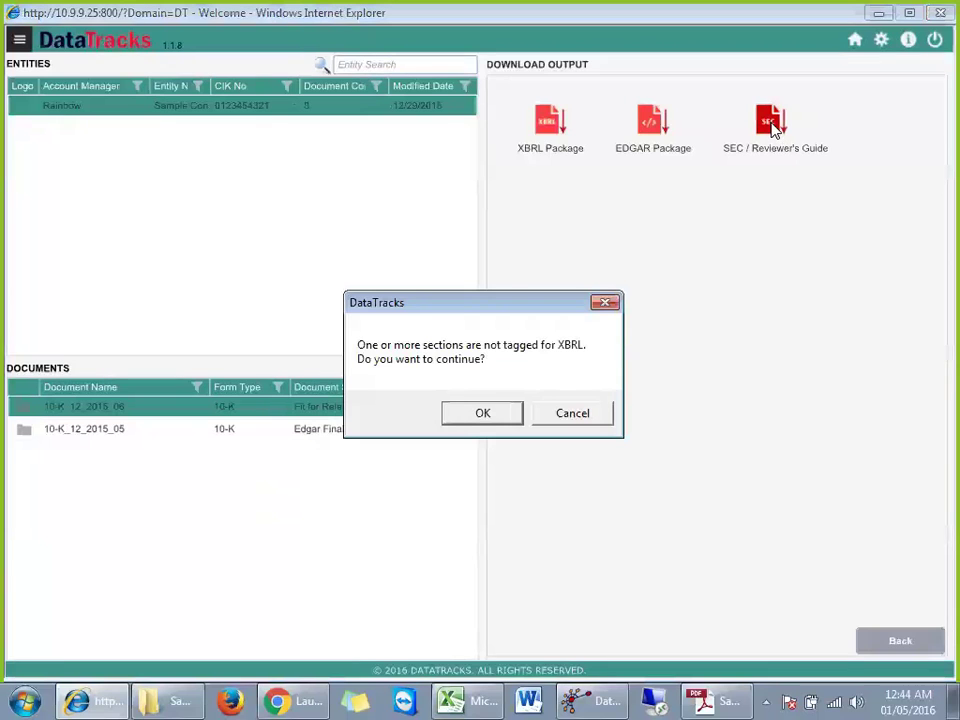
pyautogui.click(497, 414)
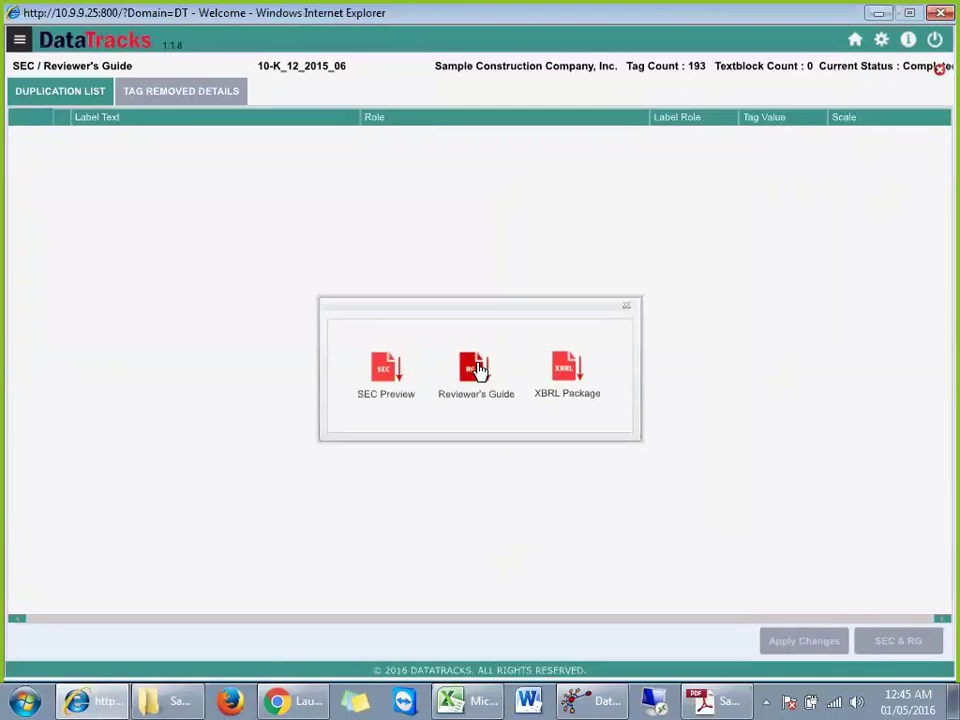
pyautogui.click(476, 368)
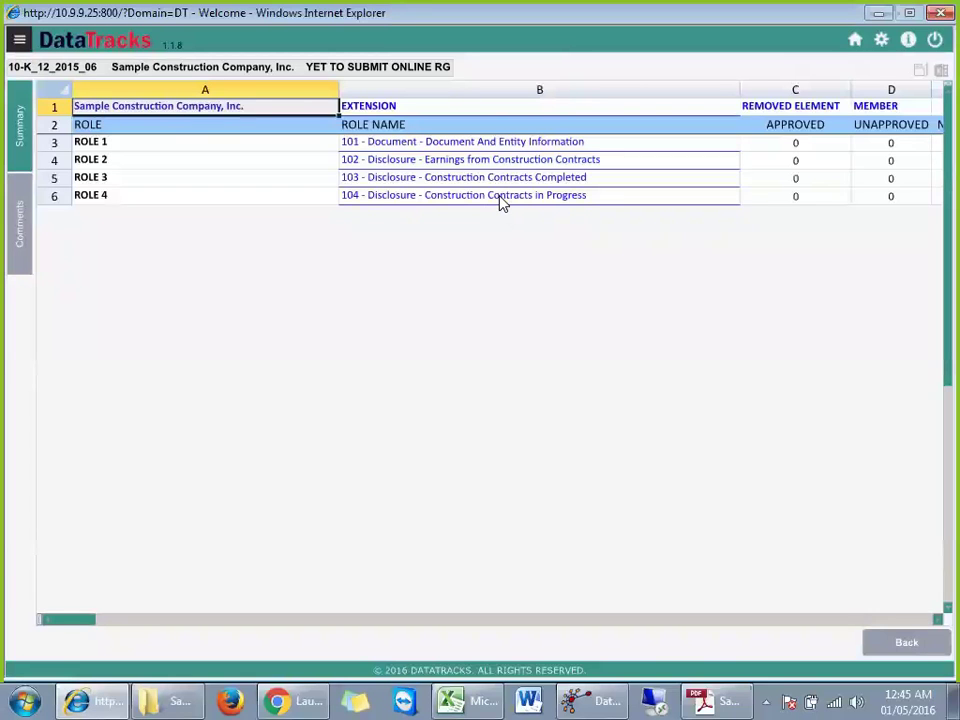
# - Open the 104 - Disclosure - Construction Contracts in Progress role and check Highland Center's Estimated Costs to Complete for the 24 months ended
pyautogui.click(502, 199)
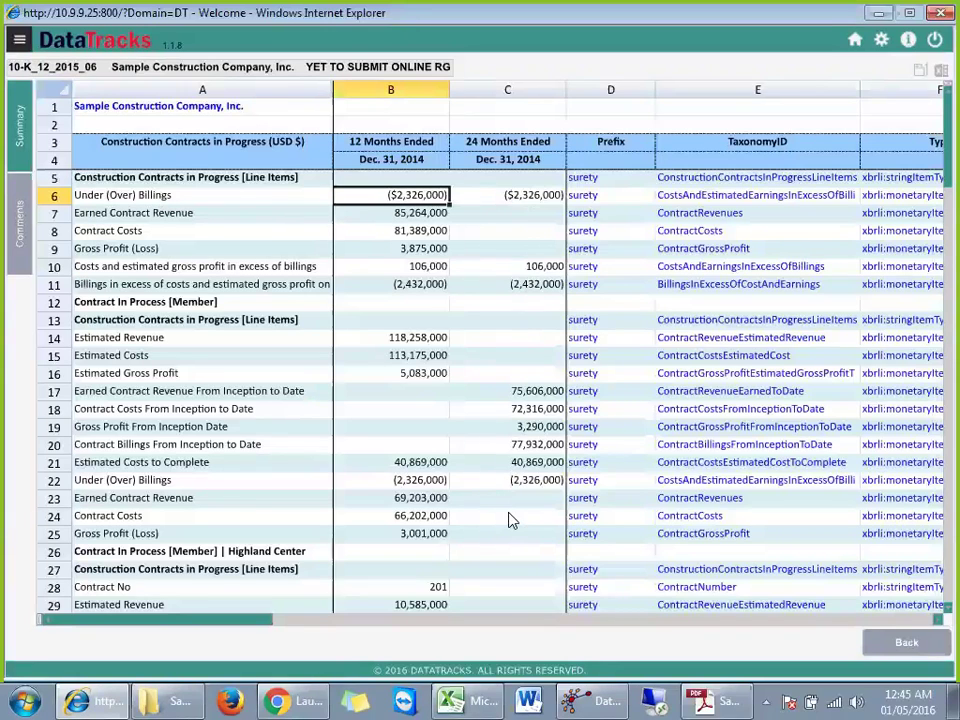
pyautogui.scroll(-2, 508, 522)
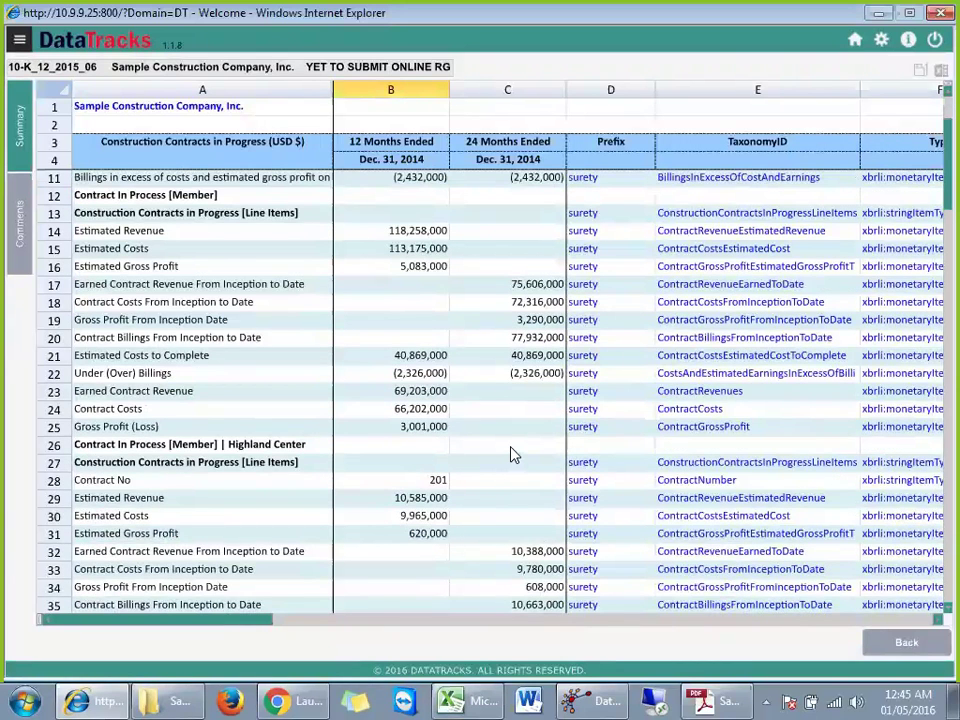
pyautogui.scroll(-2, 510, 455)
pyautogui.click(540, 520)
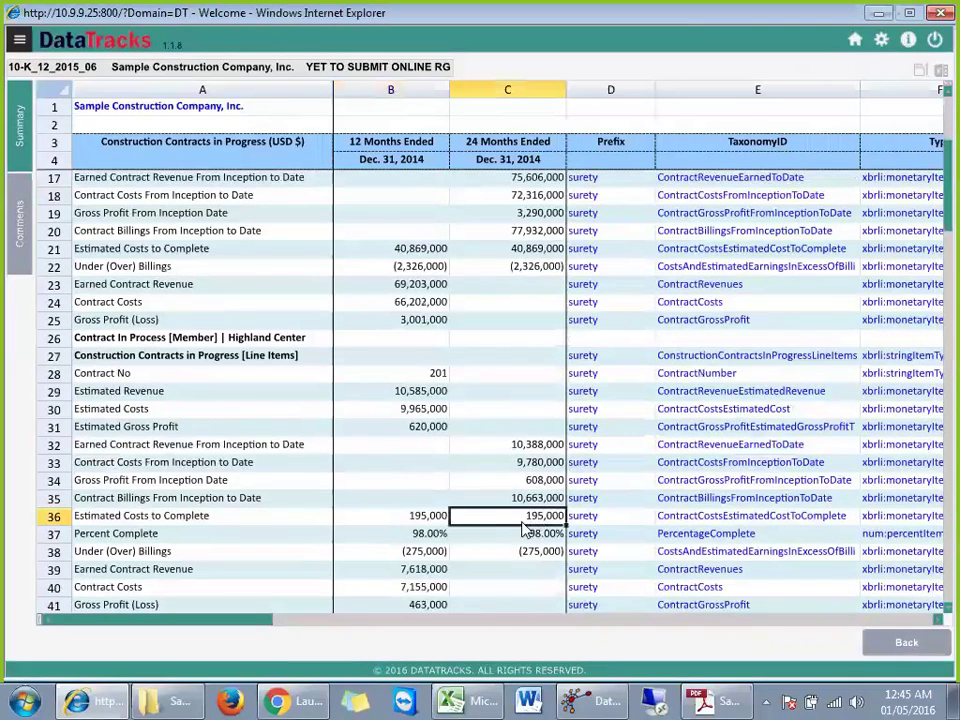
# - Examine Highland Center's Estimated Costs to Complete row, from the 12-month value through its taxonomy ID, type, period, scaling, units, balance and negation to the comments
pyautogui.click(420, 520)
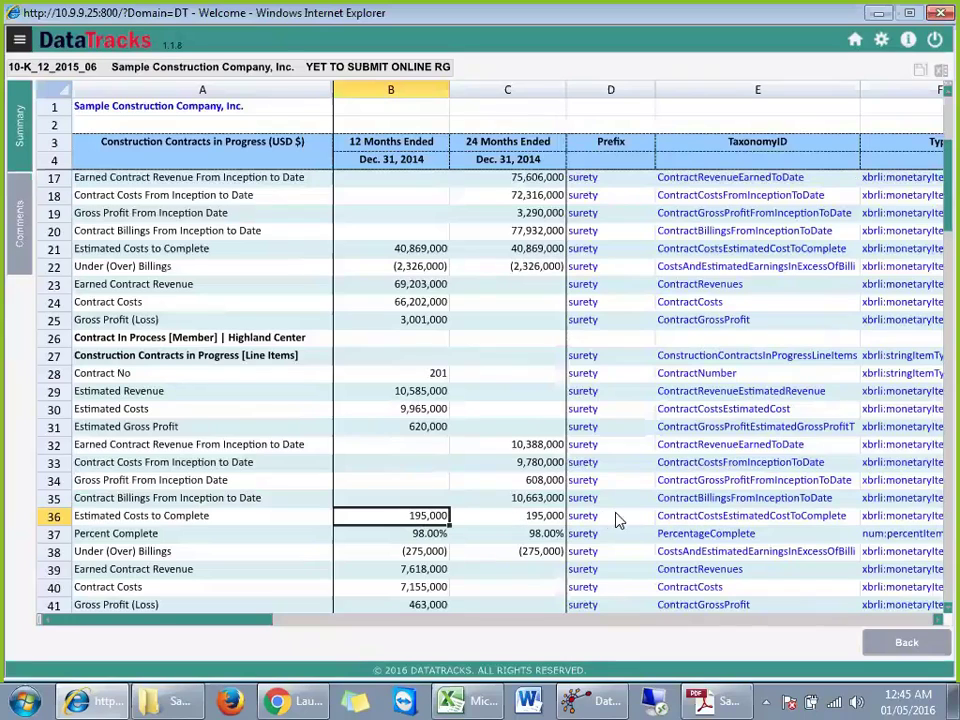
pyautogui.click(694, 516)
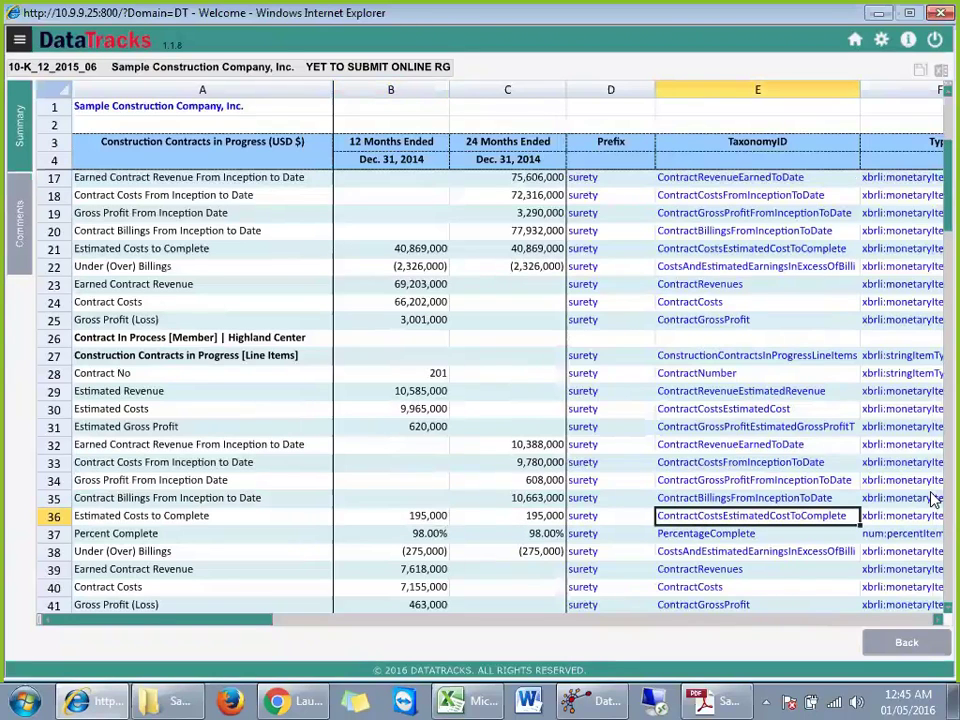
pyautogui.press('Right')
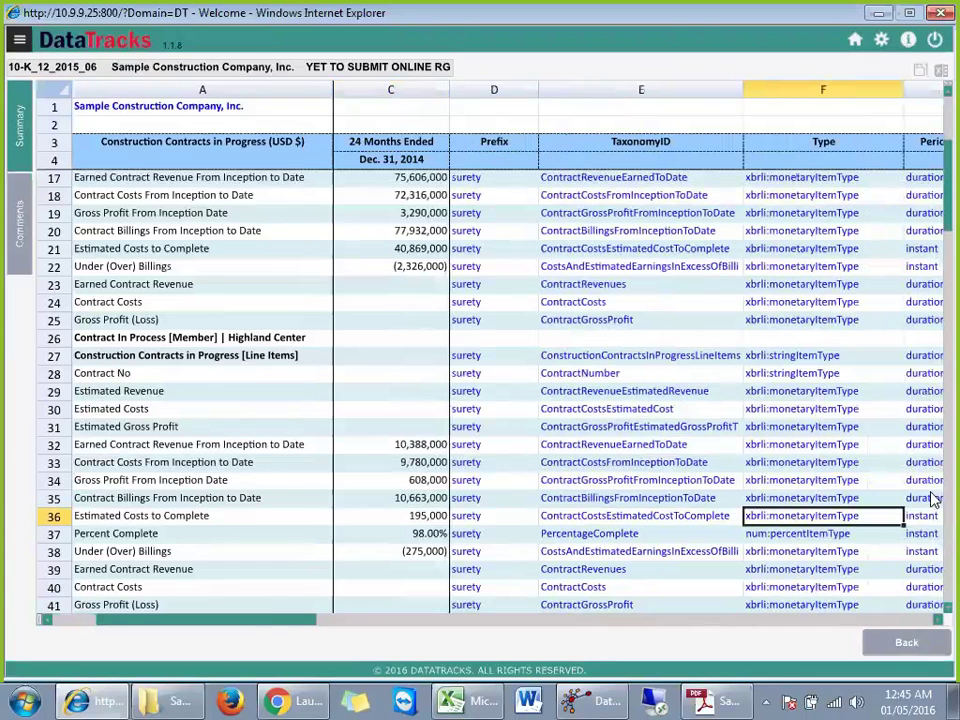
pyautogui.press('Right')
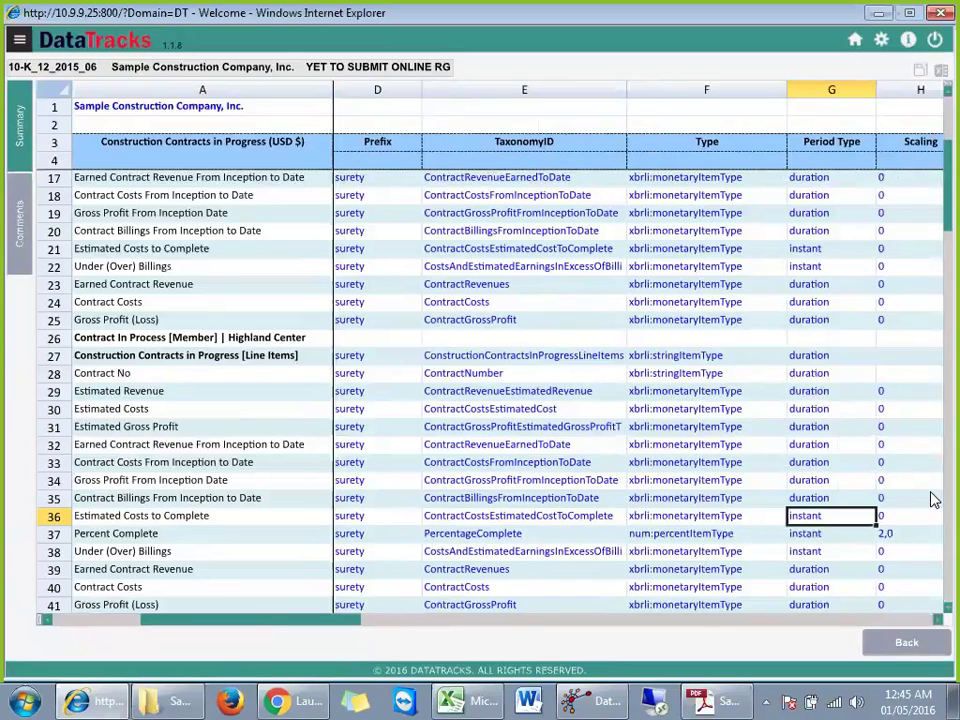
pyautogui.press('Right')
pyautogui.press('Right')
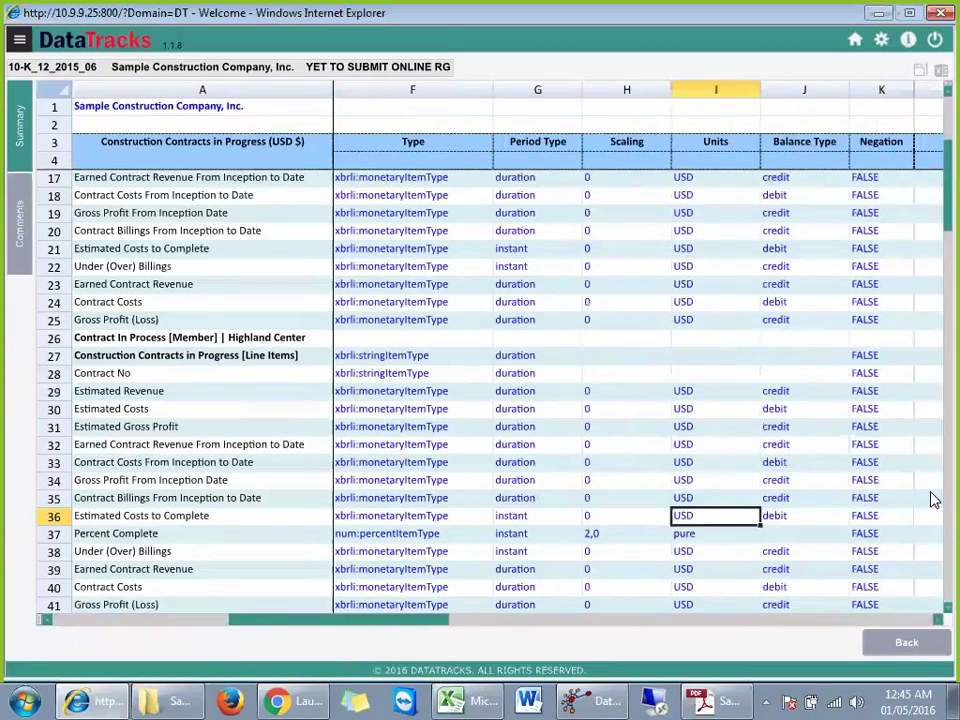
pyautogui.press('Right')
pyautogui.press('Right')
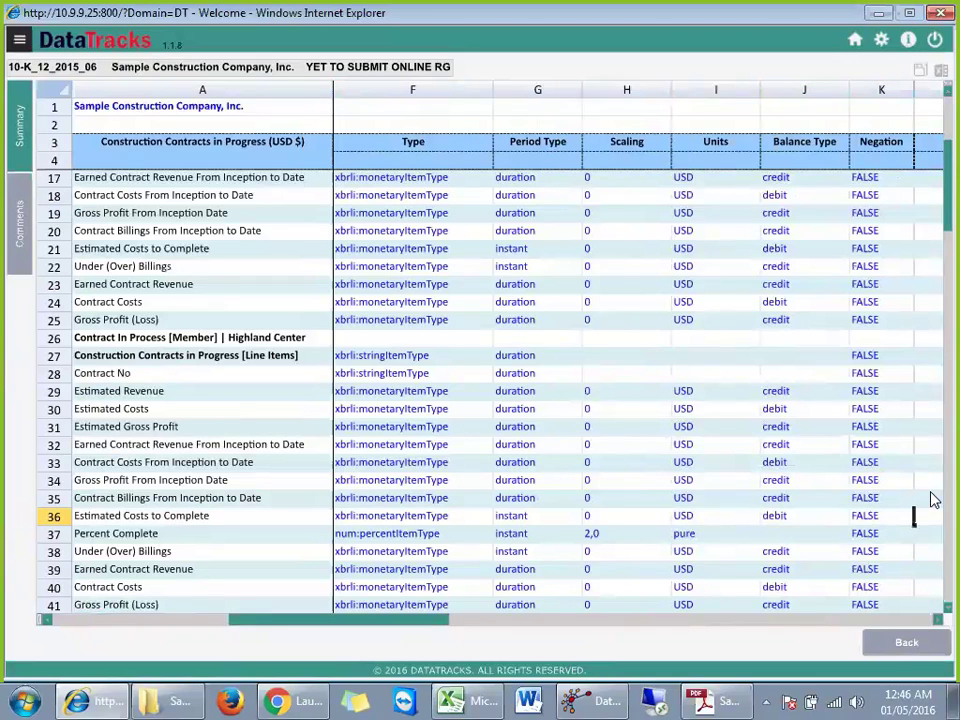
pyautogui.press('Right')
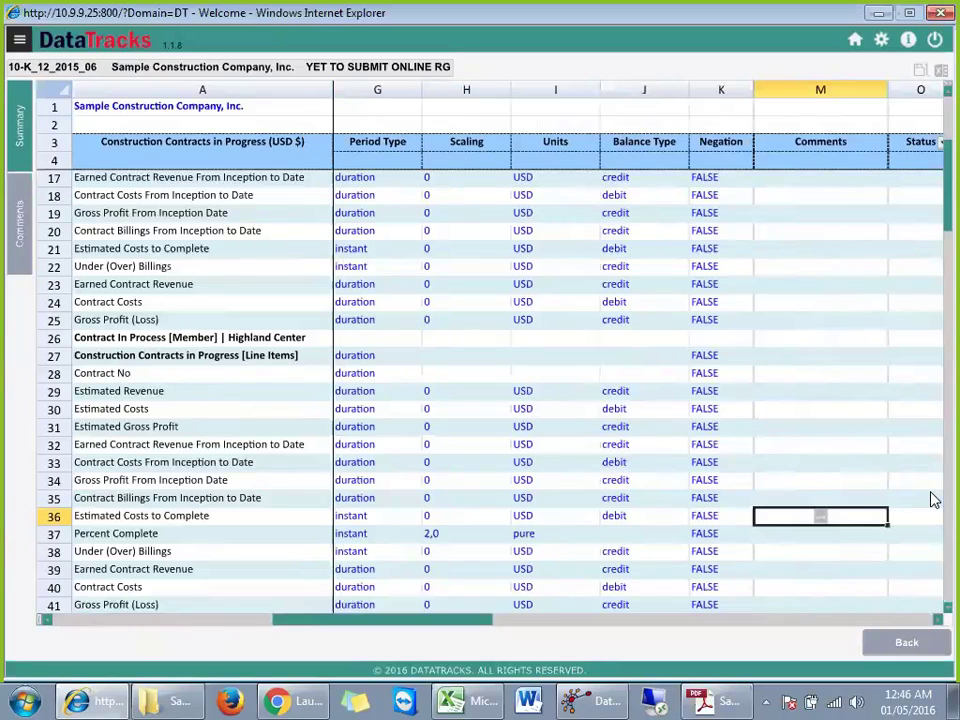
pyautogui.press('Right')
pyautogui.press('Left')
# - Export the Reviewer's Guide as an Excel (.xls) file named RG in the Input folder
pyautogui.click(932, 72)
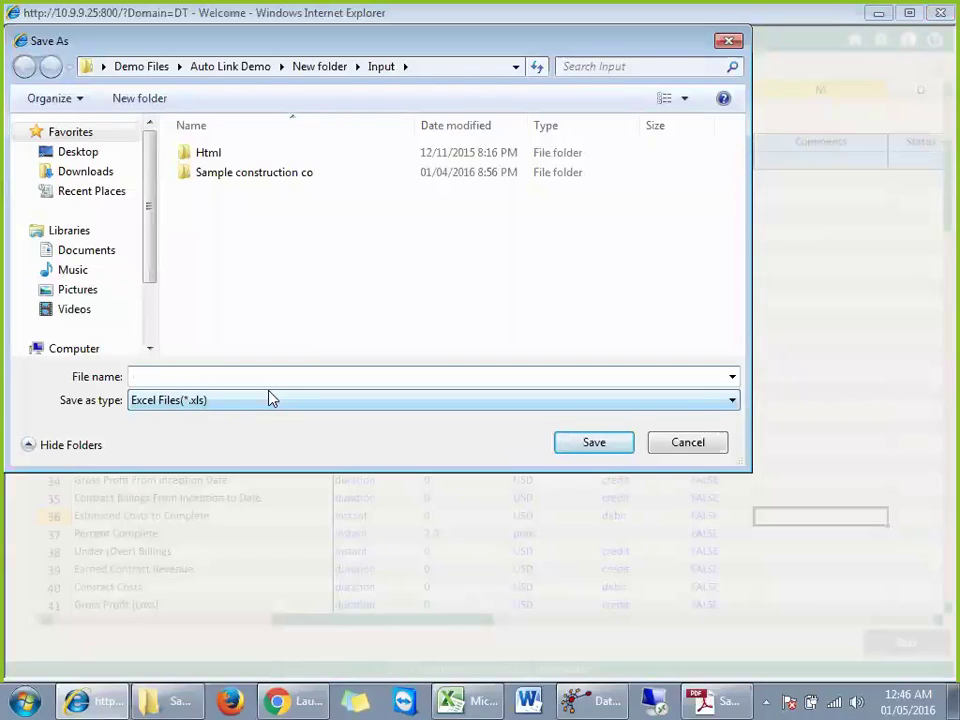
pyautogui.write('RG')
pyautogui.press('Return')
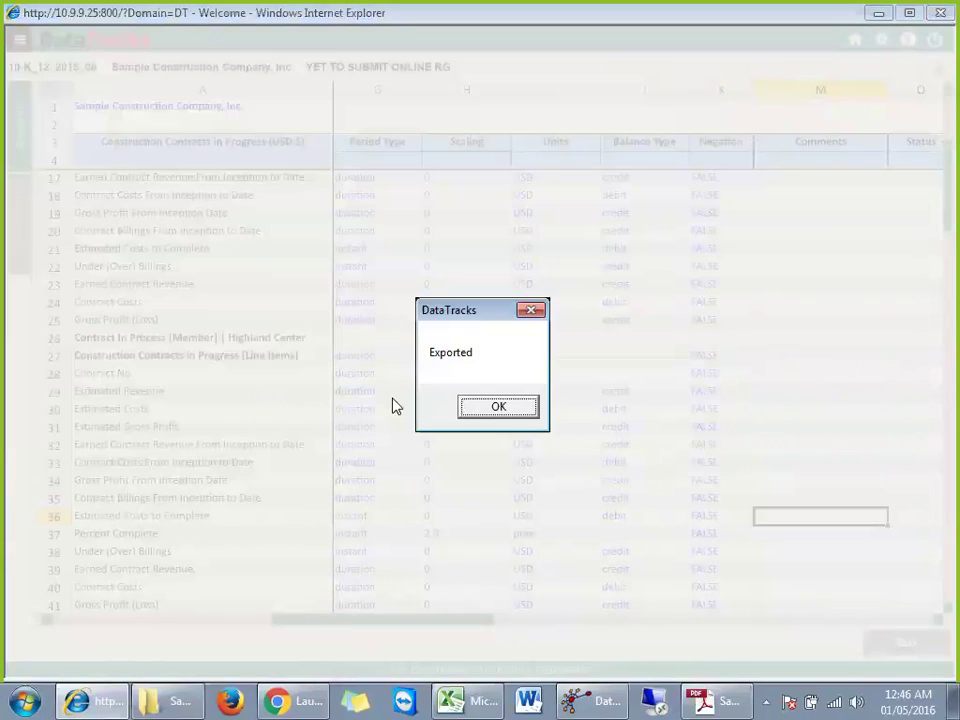
pyautogui.click(497, 407)
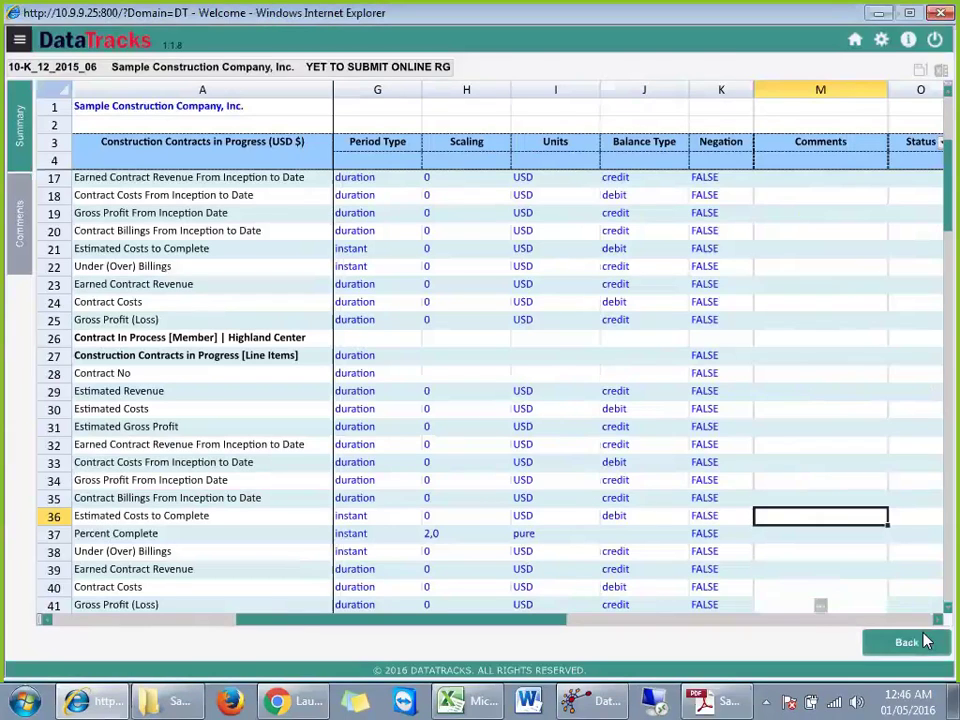
# - Return to the SEC / Reviewer's Guide output options and save the XBRL Package to the Desktop as a zip file named Sample
pyautogui.click(920, 649)
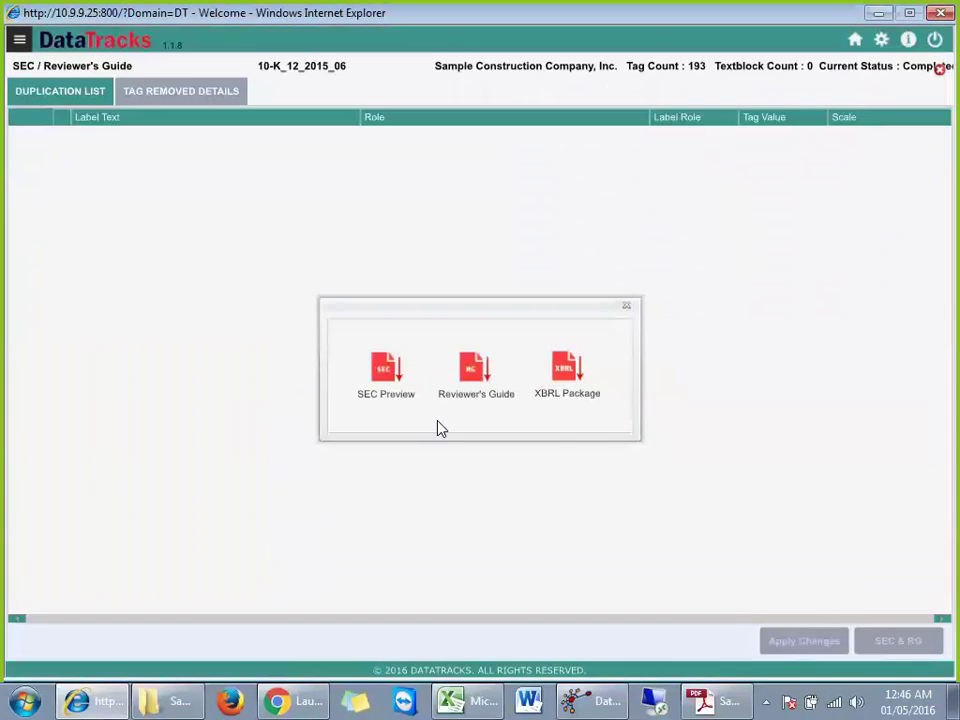
pyautogui.click(565, 372)
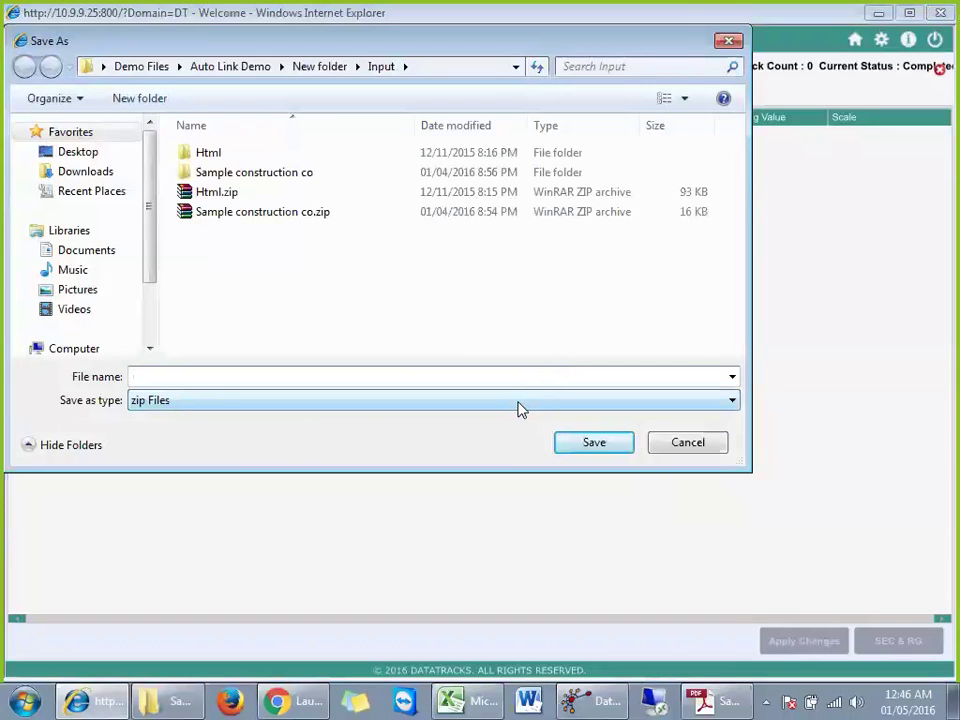
pyautogui.write('Sample')
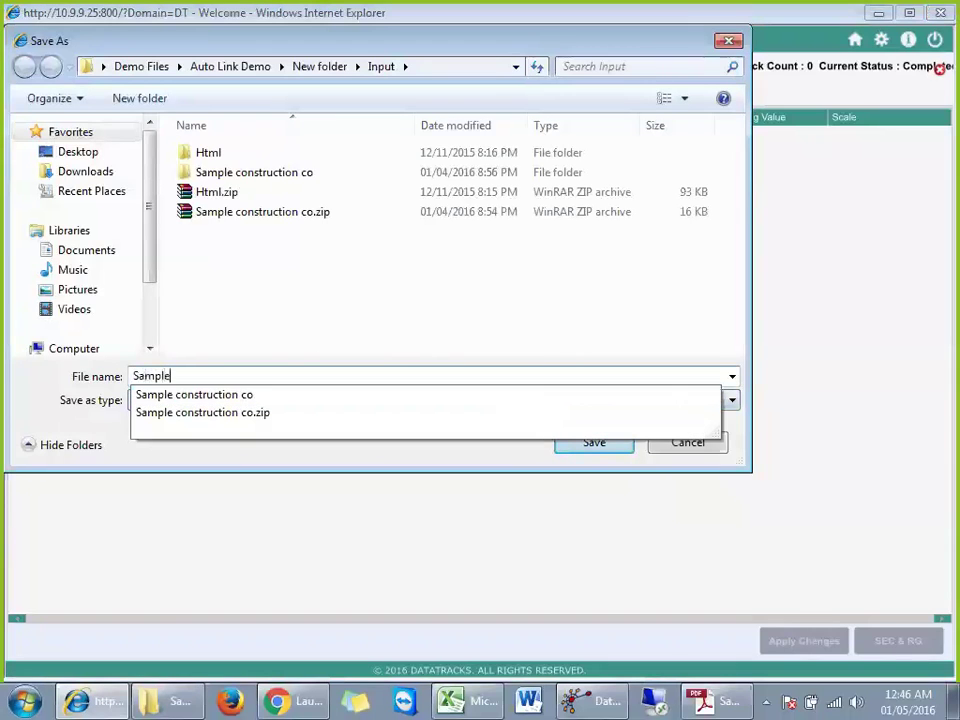
pyautogui.click(97, 155)
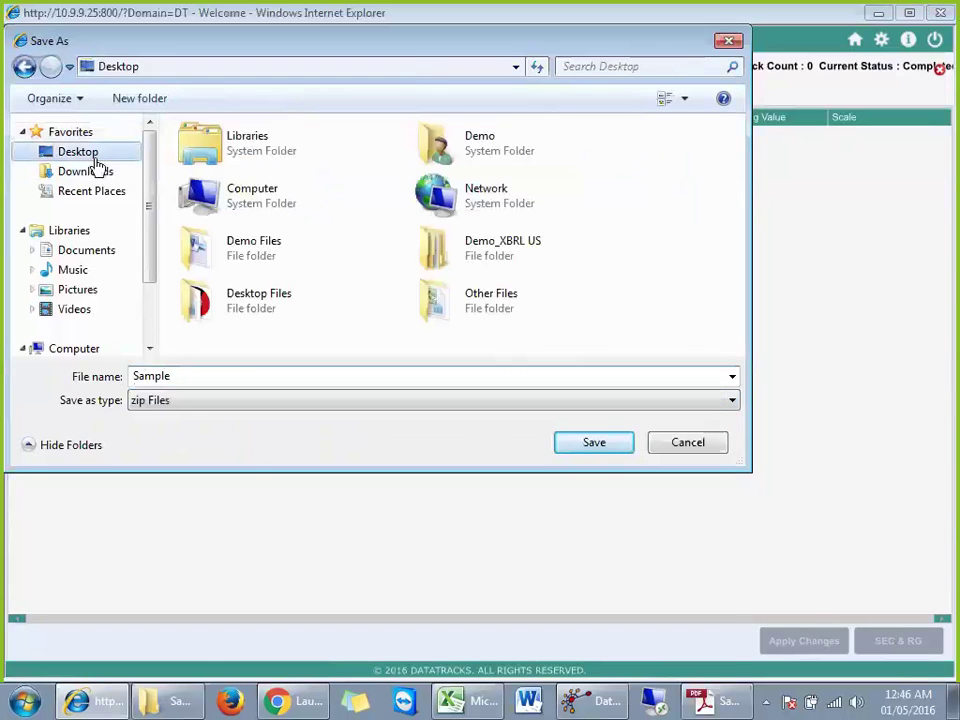
pyautogui.click(590, 443)
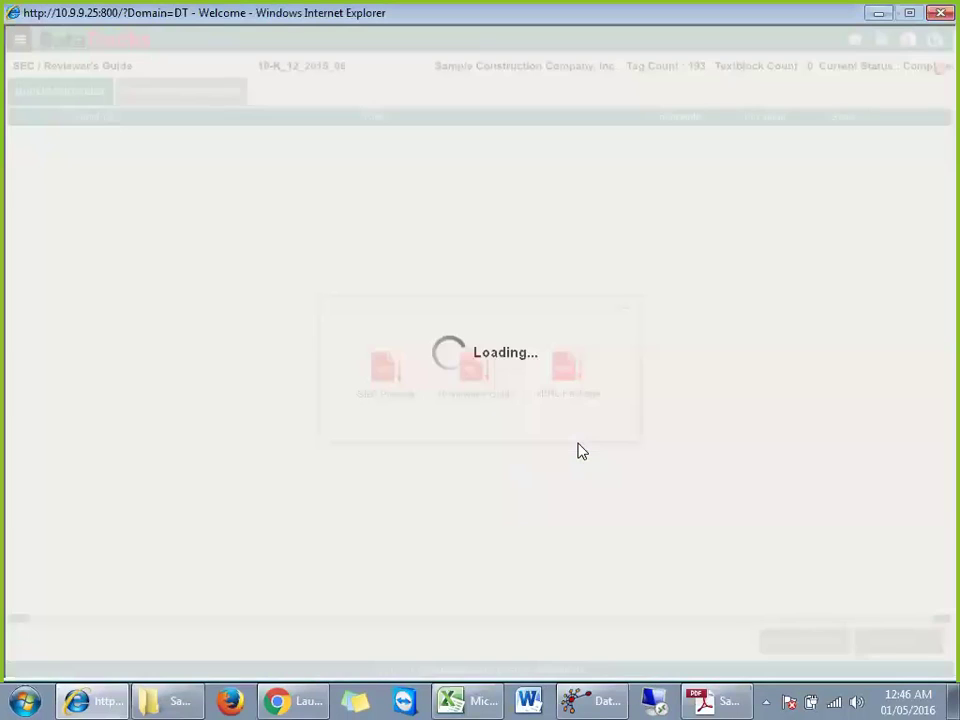
pyautogui.click(495, 406)
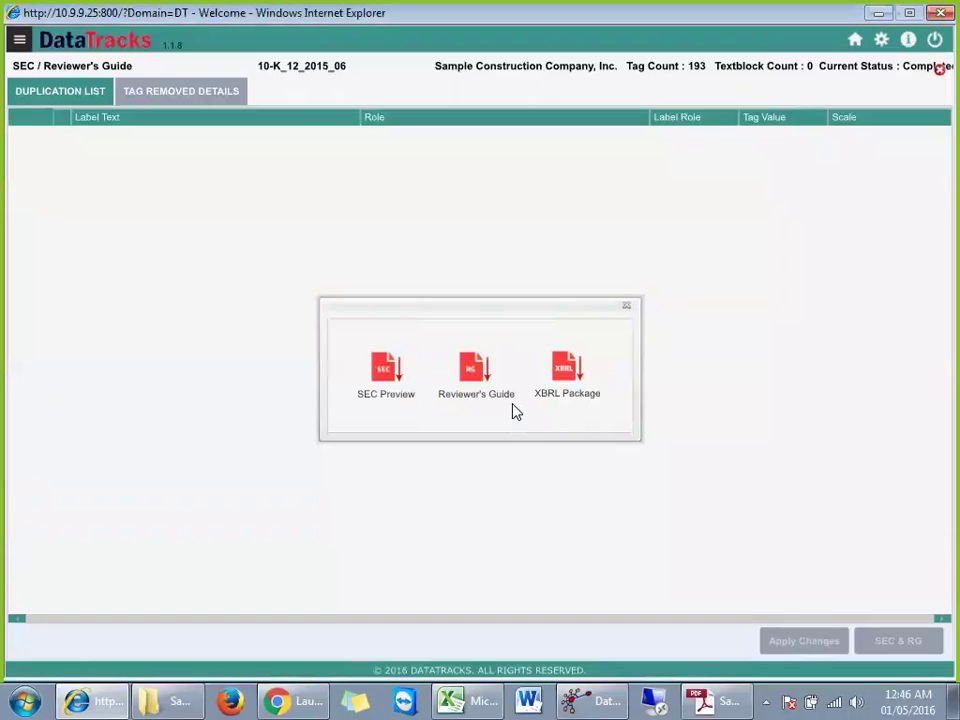
# - Open Sample.zip from the desktop in WinRAR, dismissing the license reminder, to view the XBRL package files
pyautogui.press('super+d')
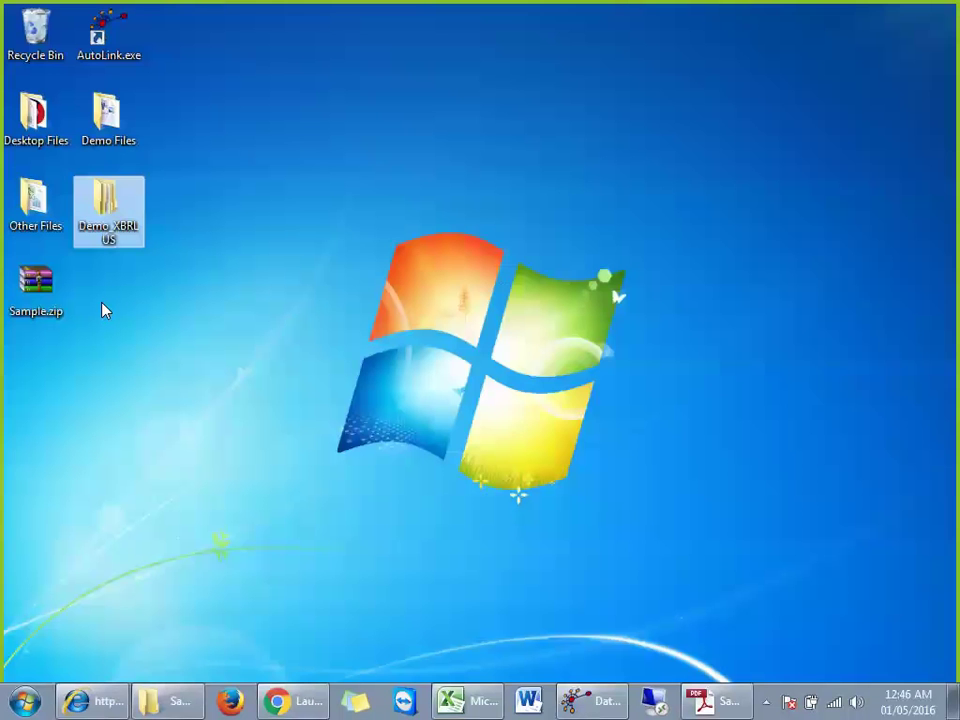
pyautogui.doubleClick(36, 288)
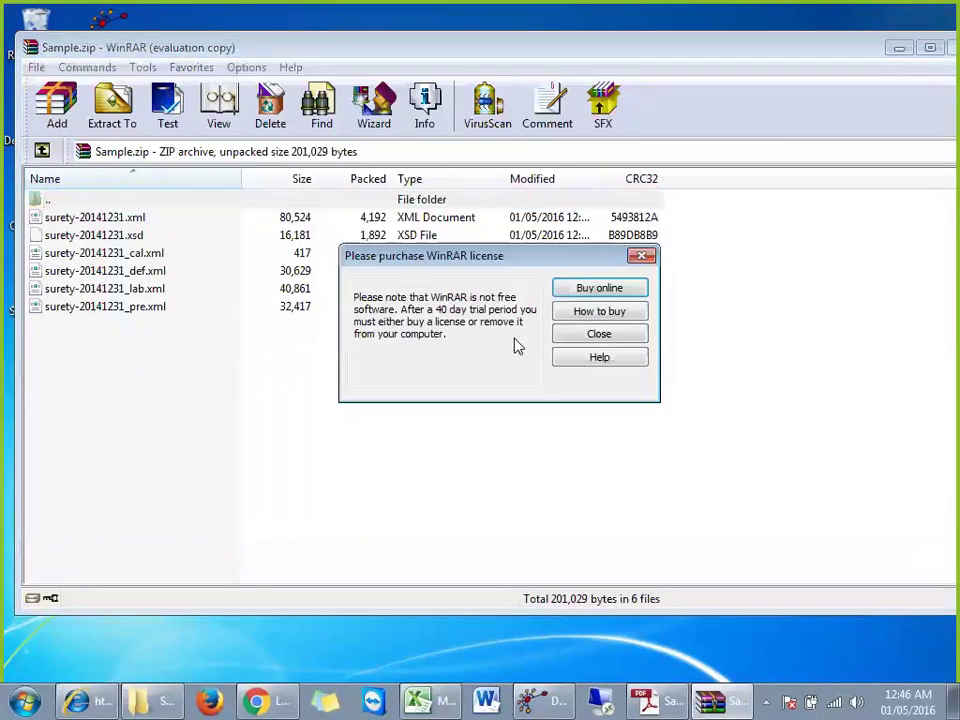
pyautogui.click(570, 336)
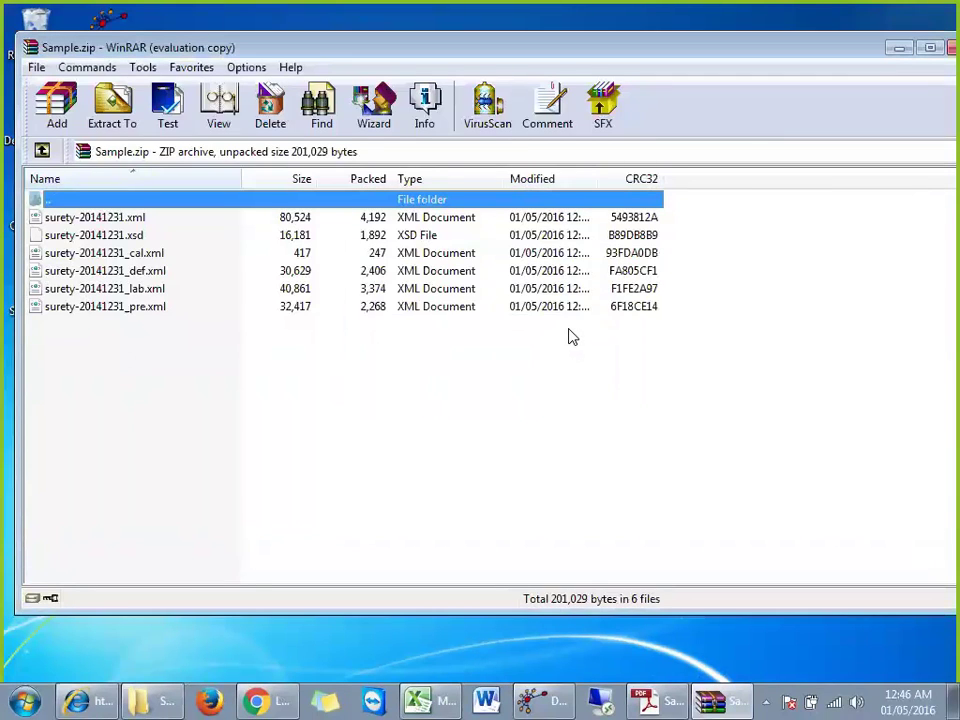